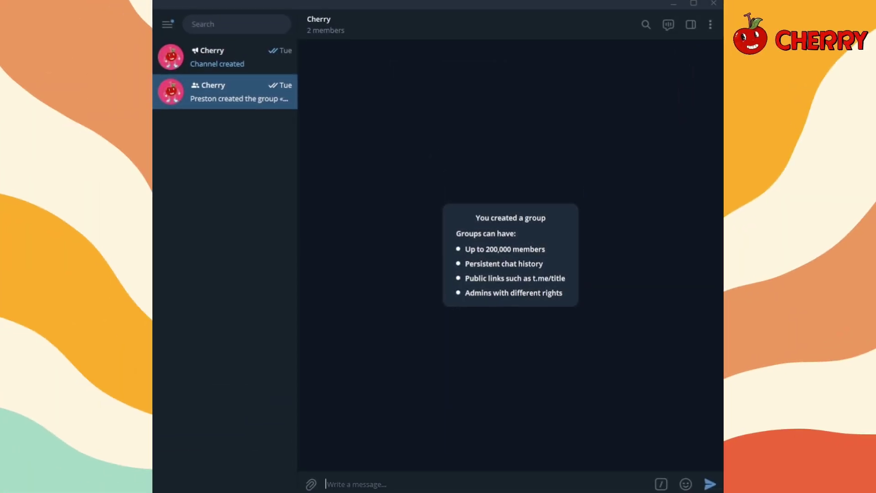
Run Cherry Bot's /add command in the group and submit the token contract address 0x2170ed0880ac9a755fd29b2688956bd959f933f8.
text(/add)
click(360, 459)
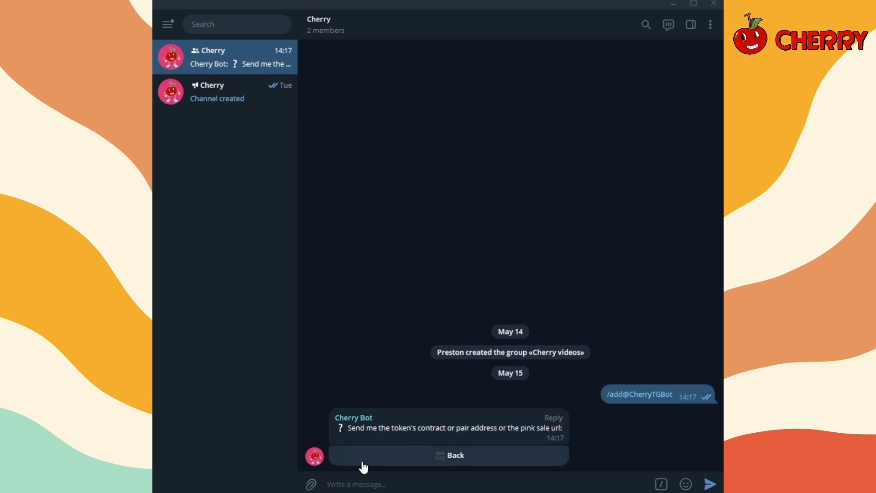
text(0x2170ed0880ac9a755fd29b2688956bd959f933f8)
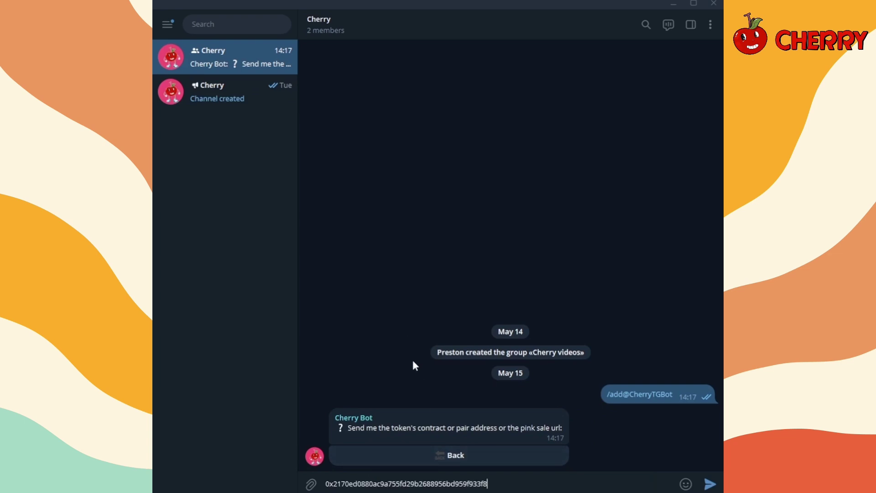
key(Return)
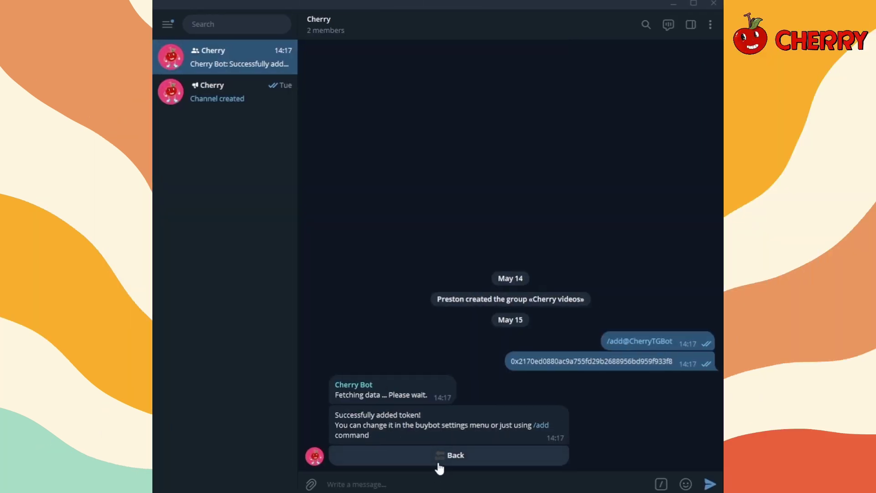
Open the BuyBot settings for the token and send the cherry character picture as its buy alert media.
click(439, 466)
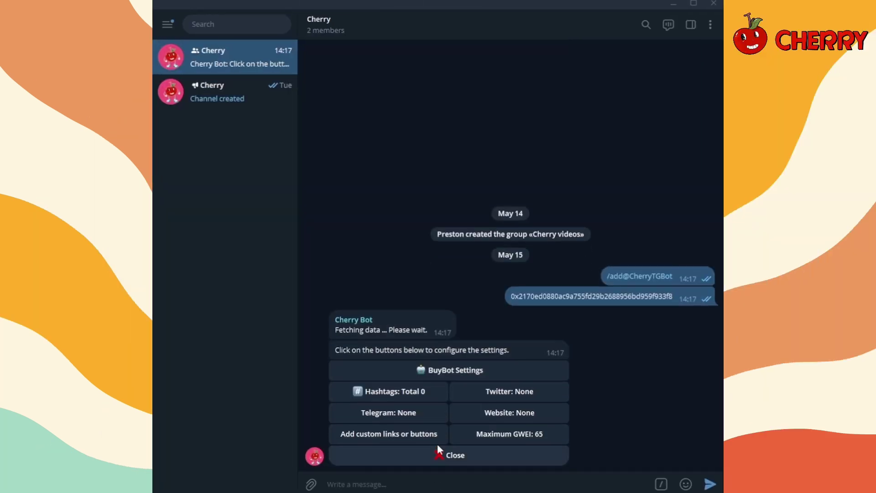
click(439, 370)
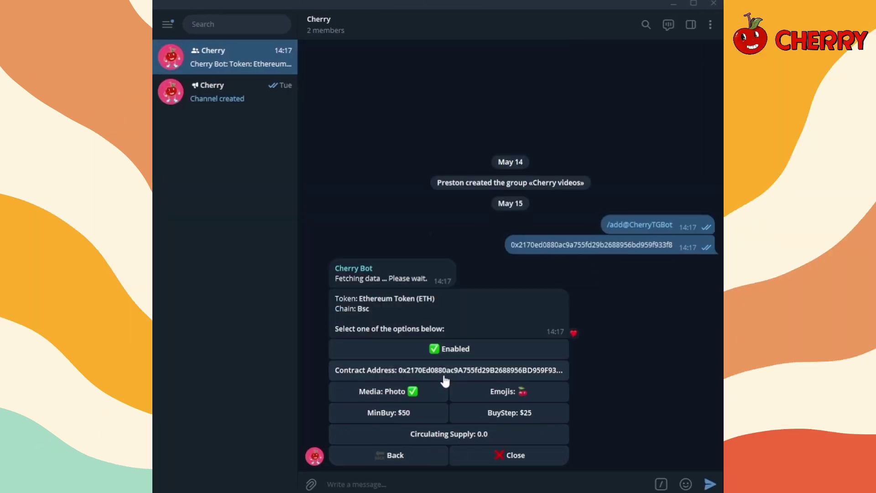
click(422, 399)
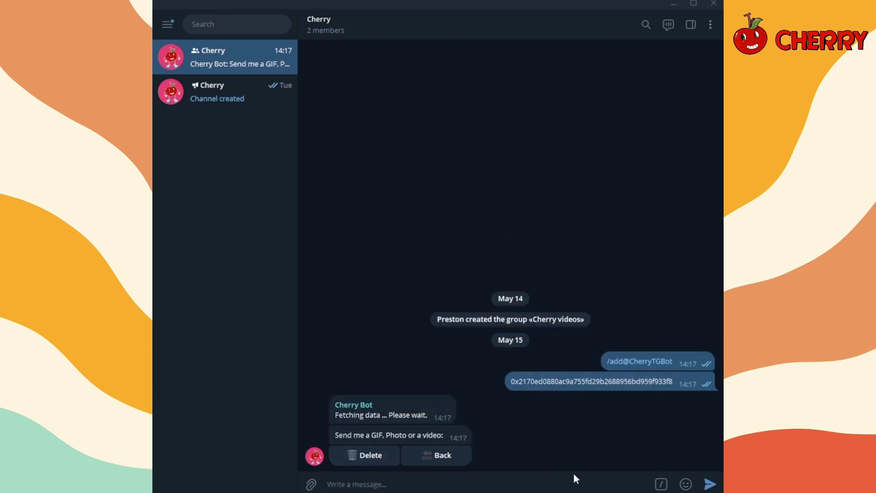
key(ctrl+v)
click(513, 373)
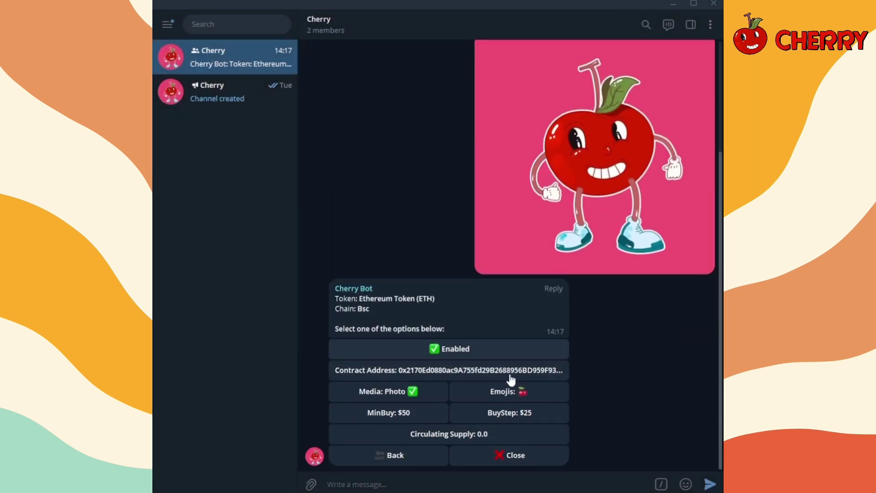
Set the buy alert emoji to the cherries emoji, found by searching for "cherry".
click(500, 399)
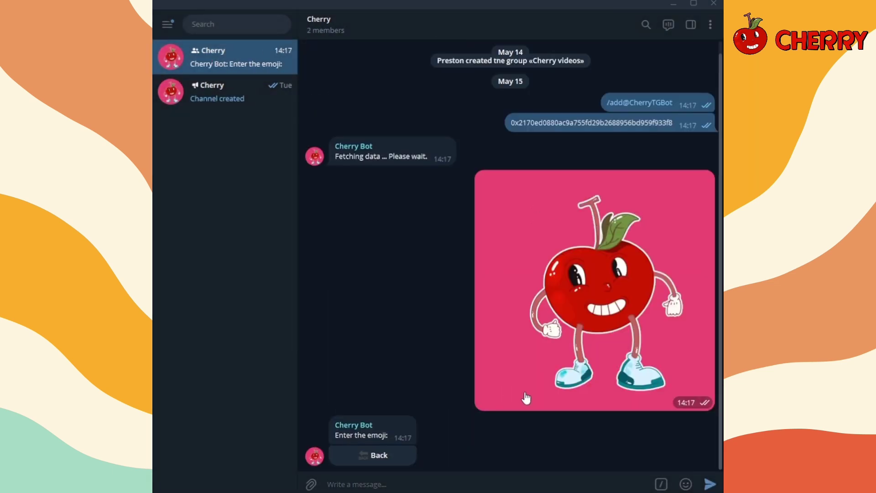
mouse_move(685, 483)
click(548, 186)
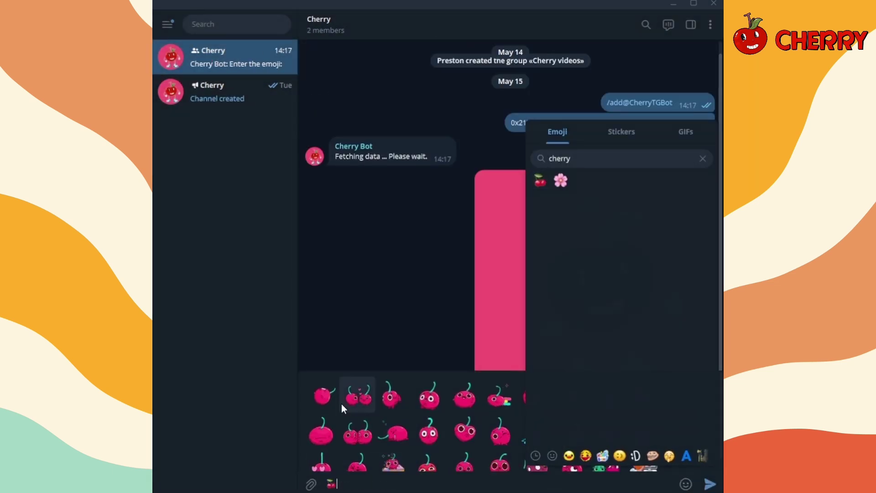
key(Return)
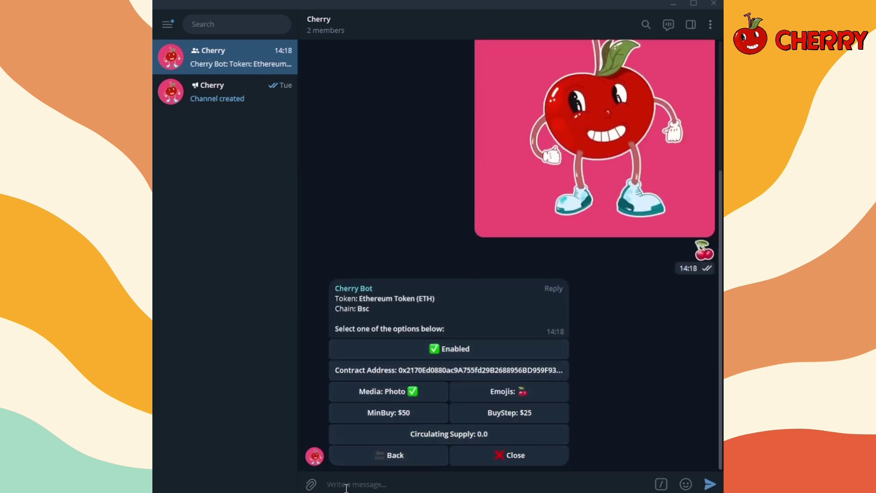
Set the BuyBot's minimum buy to $10 and its buy step to $50.
click(382, 414)
text(10)
key(Return)
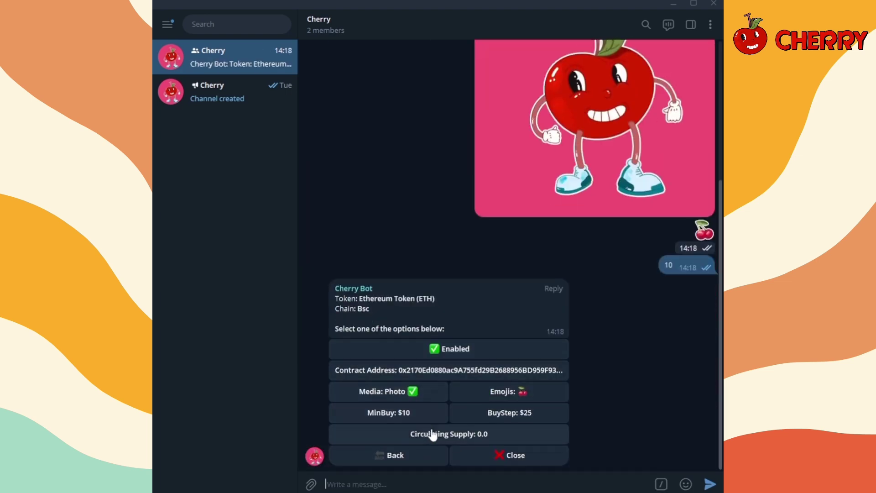
click(498, 414)
text(5)
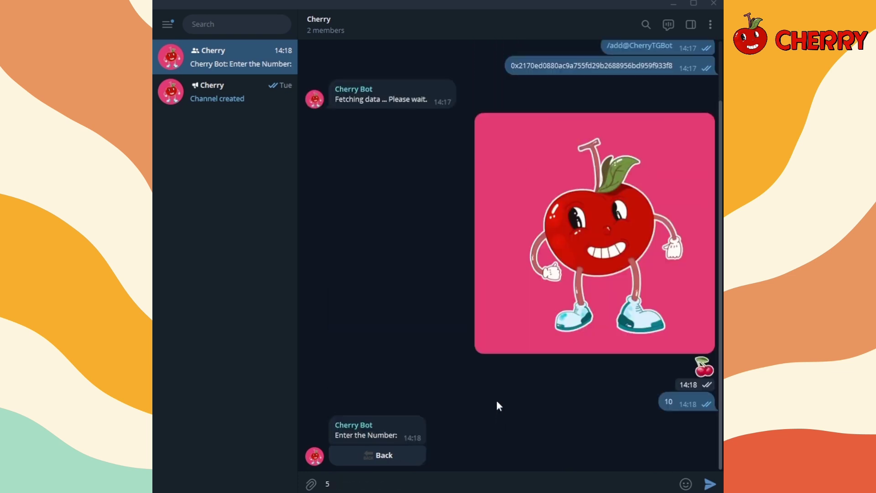
text(0)
key(Return)
Set the token's circulating supply to 1000000 in the BuyBot settings.
click(483, 426)
text(1000000)
key(Return)
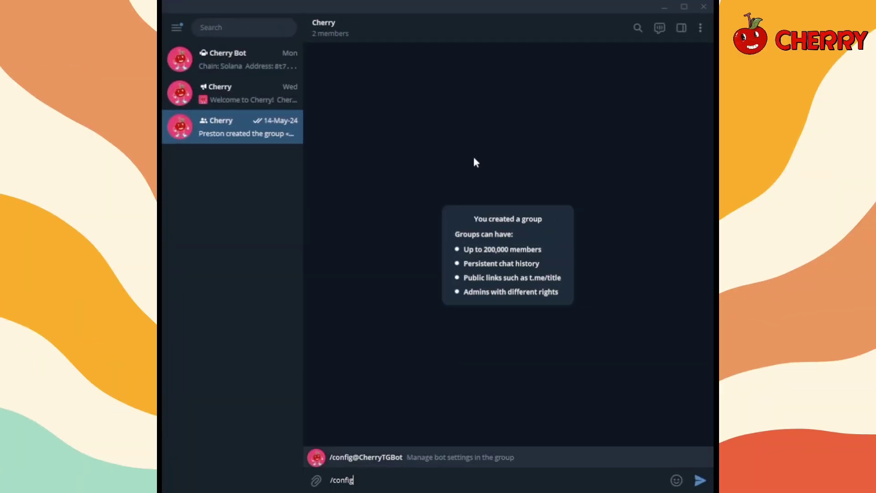
Run Cherry Bot's /config command in the group and enable welcoming of new users.
text(nfig)
key(Return)
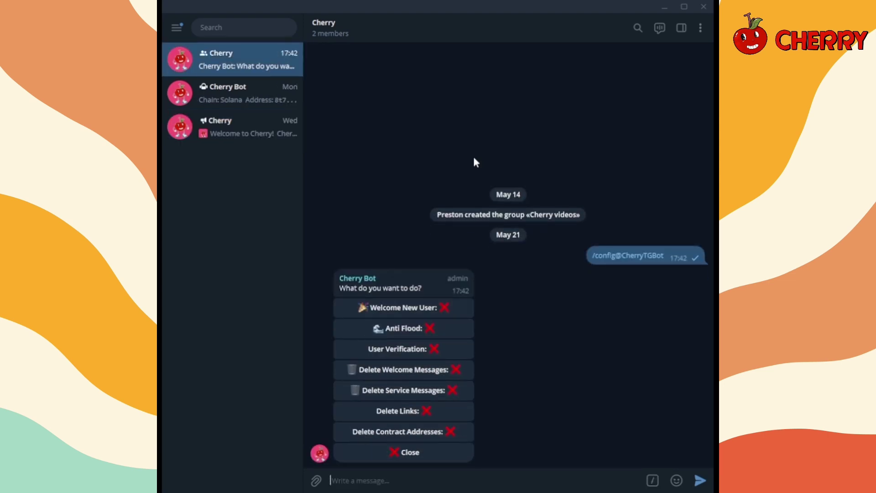
click(433, 308)
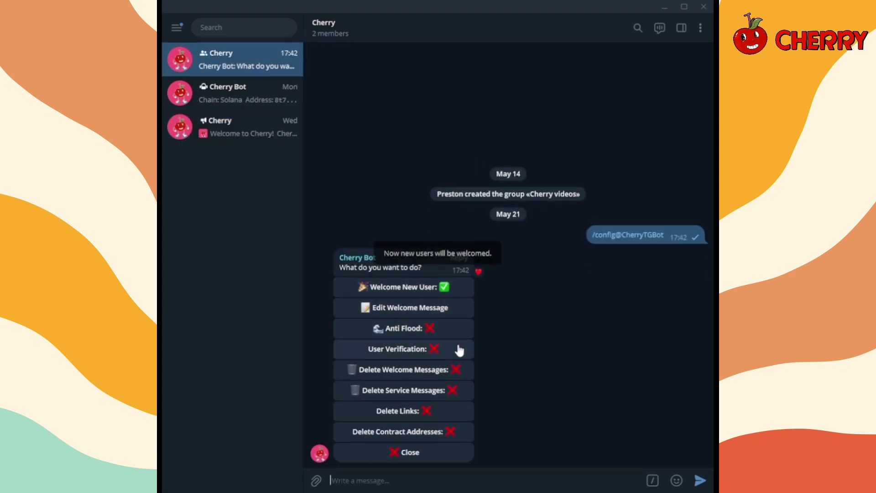
Set a custom welcome message consisting of the cherry character image with the caption "Welcome to Cherry {first}!".
click(433, 312)
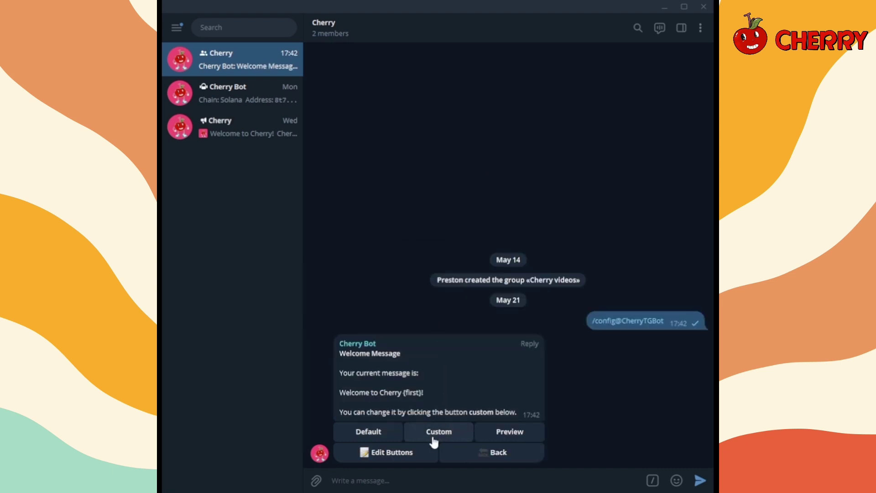
click(431, 438)
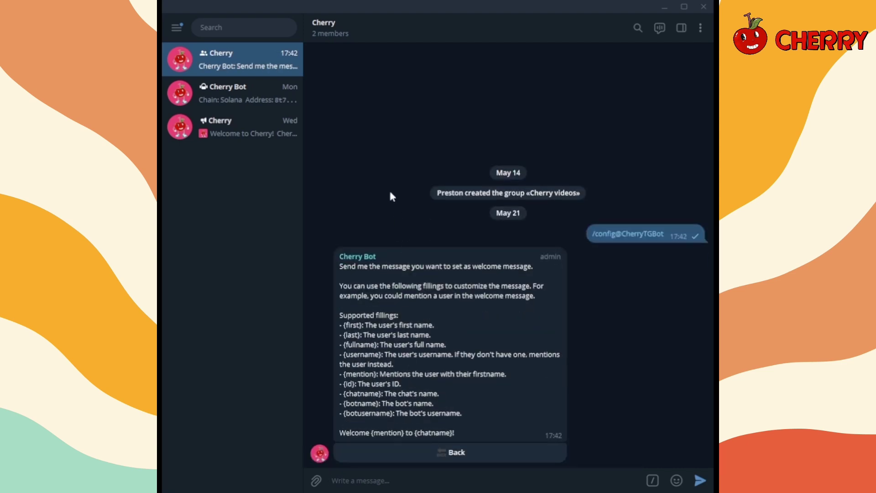
text(Welcome to Cherry)
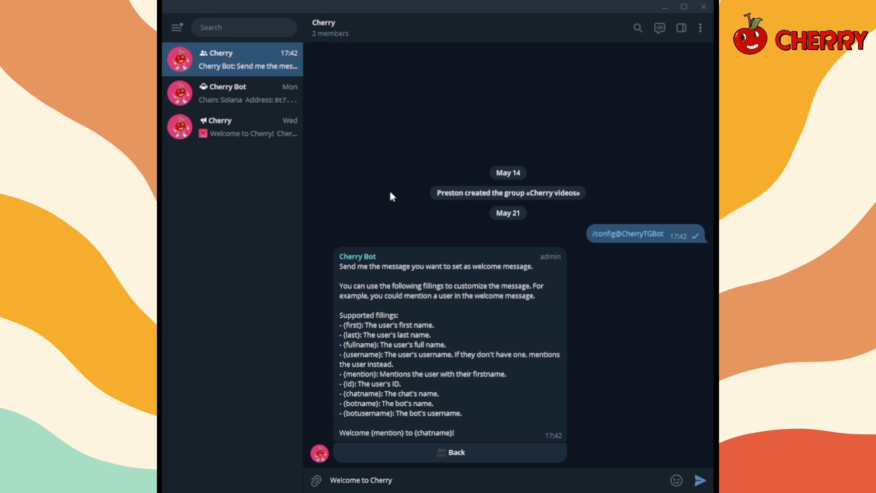
text( {first}!)
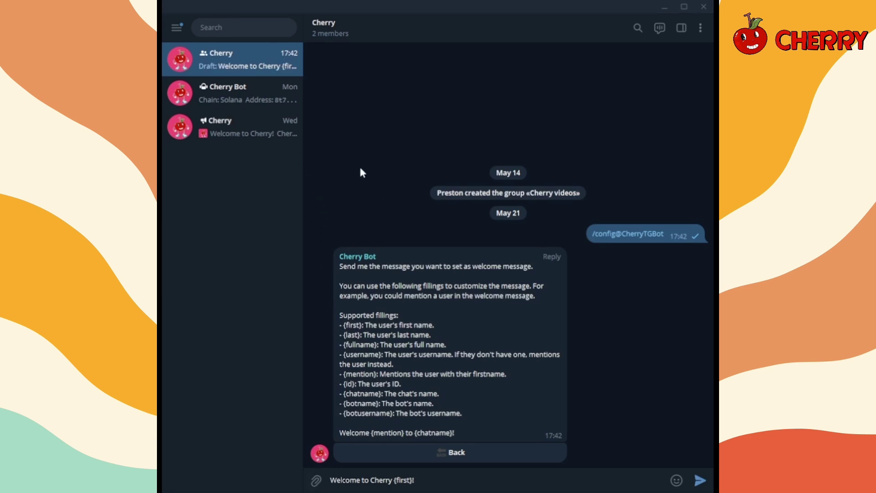
key(ctrl+v)
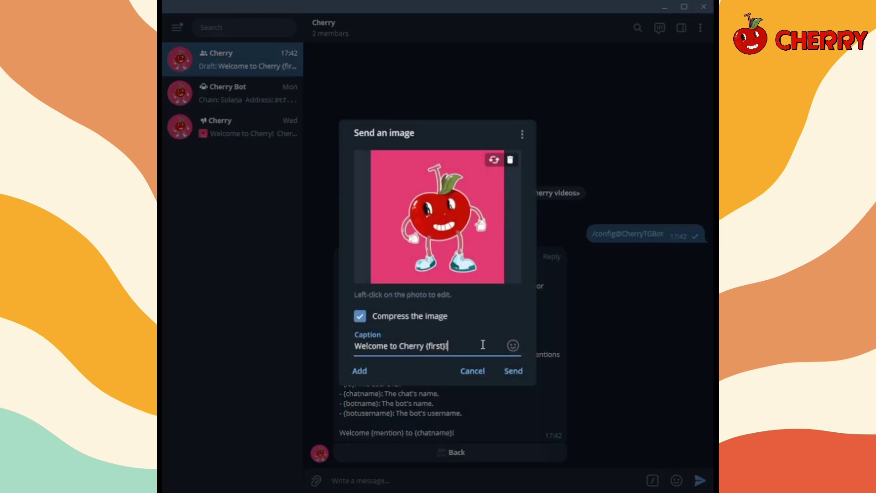
click(509, 367)
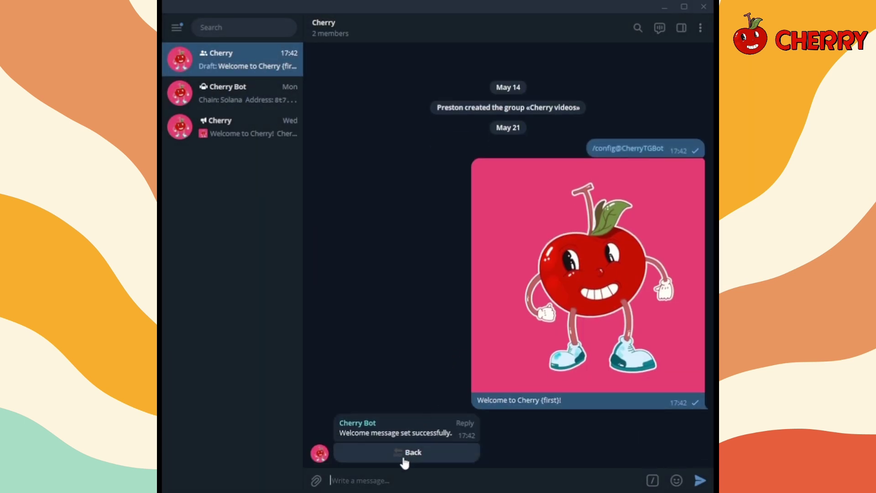
click(406, 461)
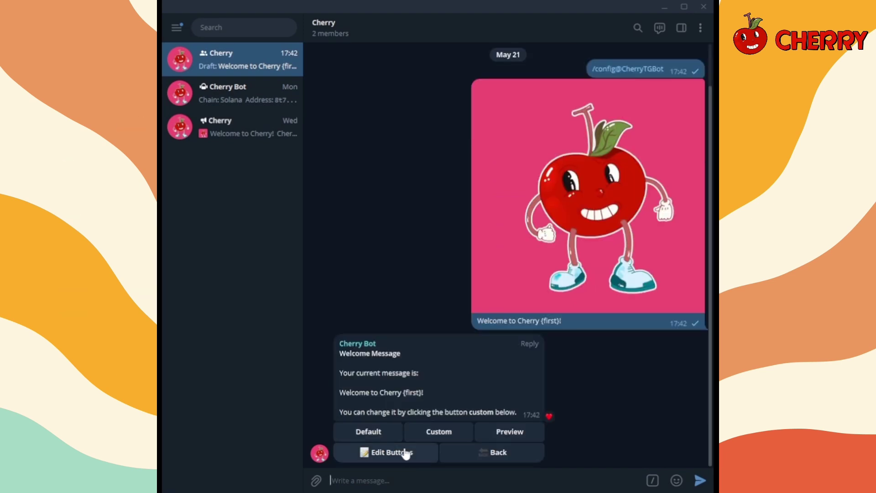
click(394, 457)
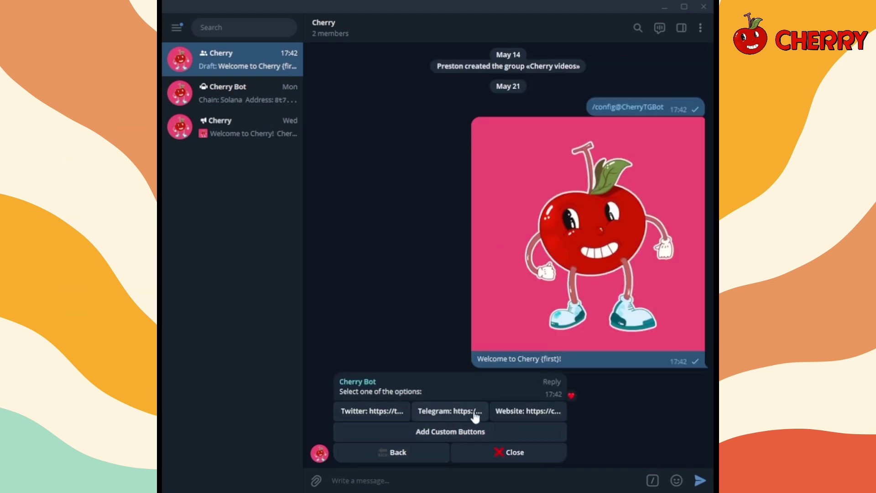
click(474, 416)
text(https://t.me/cherrycommunity)
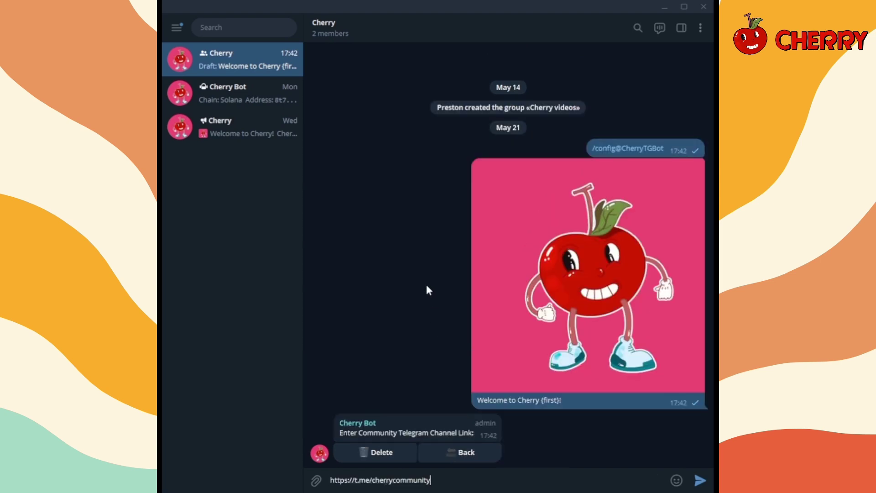
key(Return)
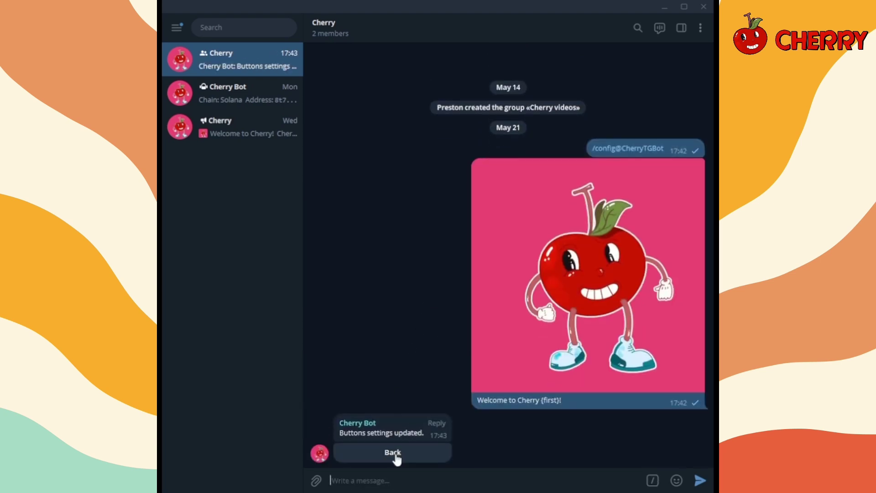
click(392, 452)
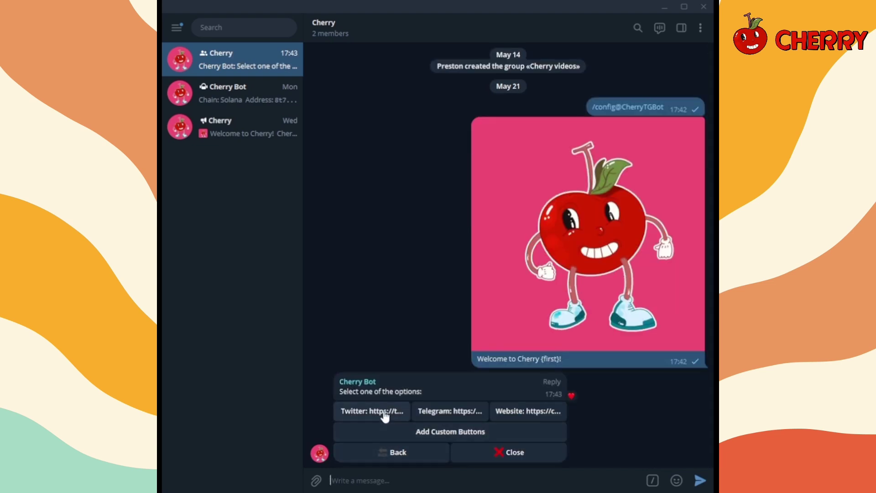
click(385, 412)
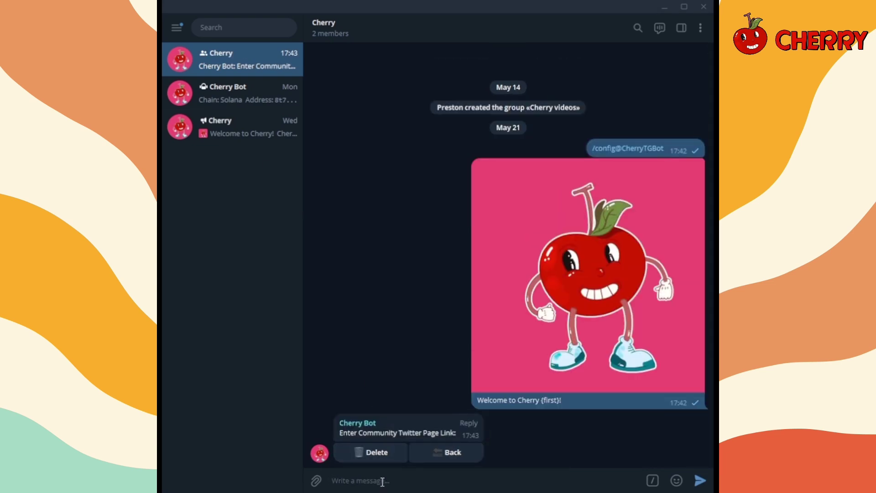
text(https://x.com/cherrytgbot)
key(Return)
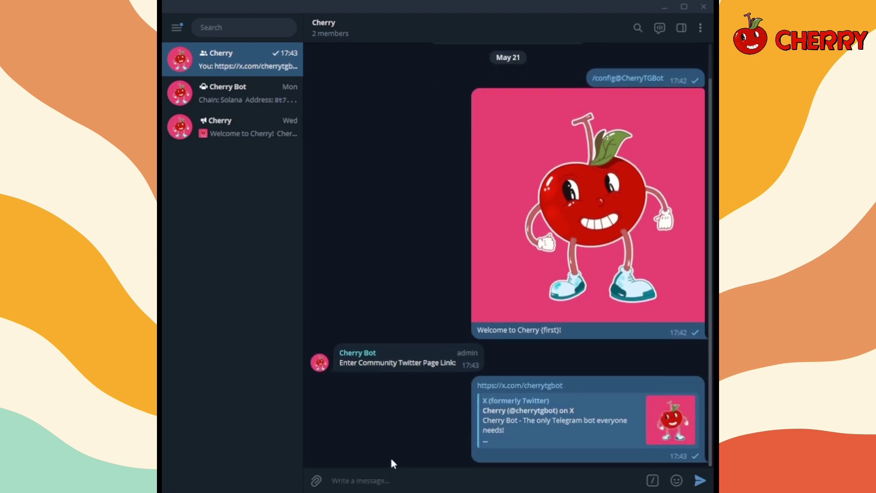
click(391, 453)
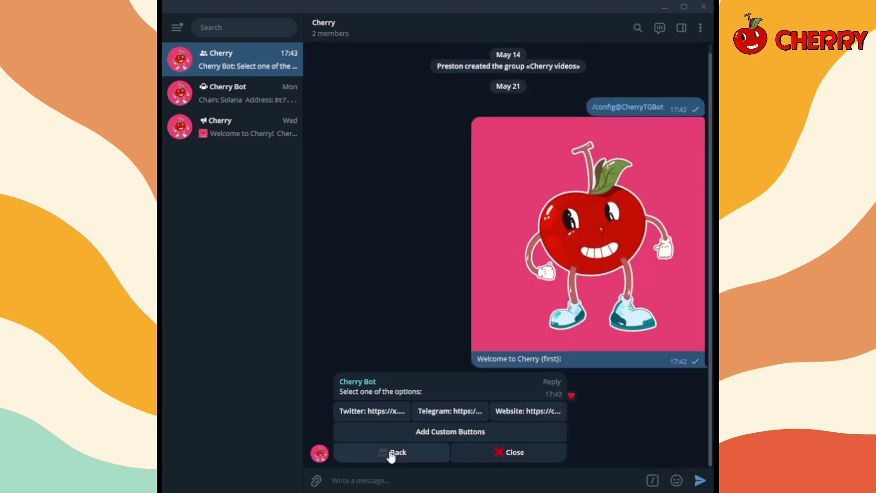
click(524, 412)
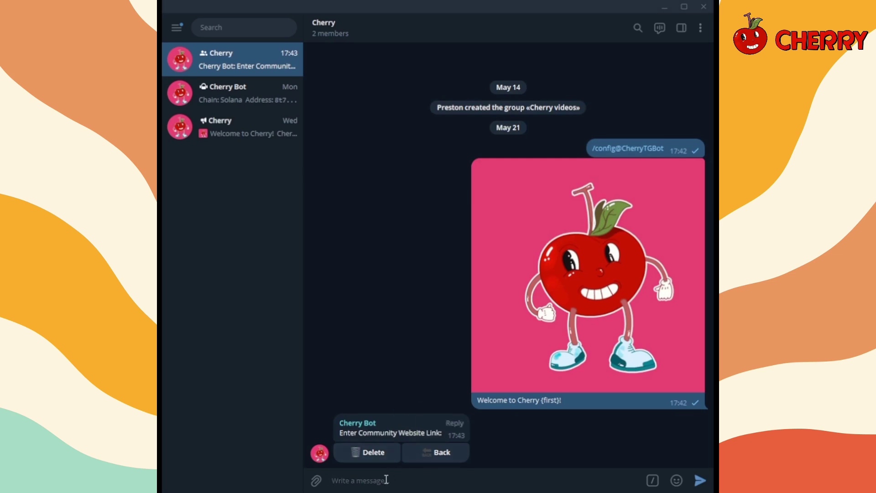
text(https://cherrybot.net/)
key(Return)
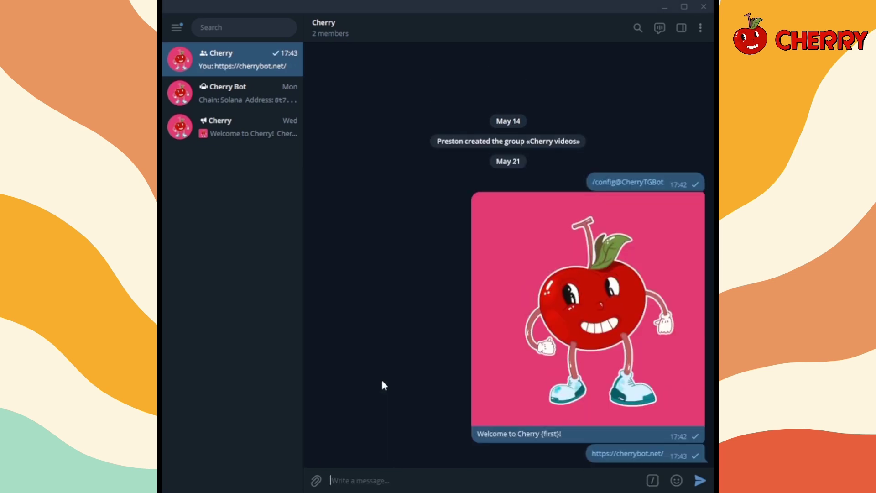
Return to the welcome message settings and preview the customized welcome message.
click(391, 456)
click(404, 456)
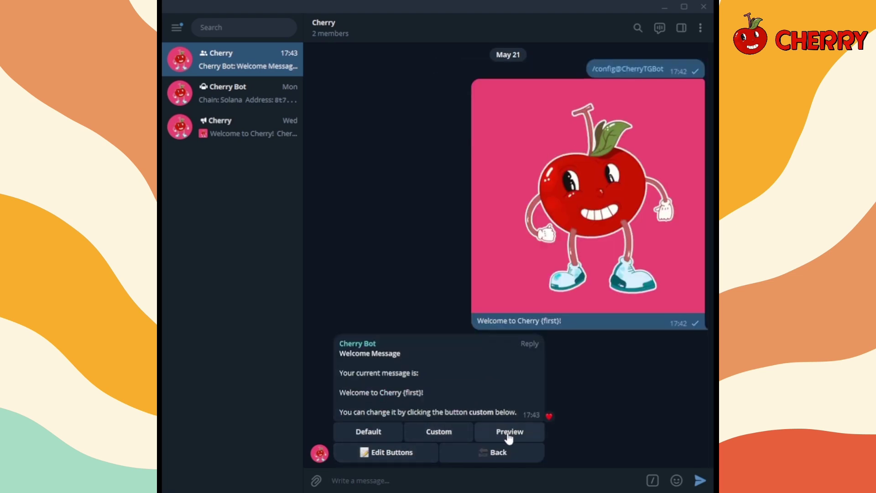
click(508, 433)
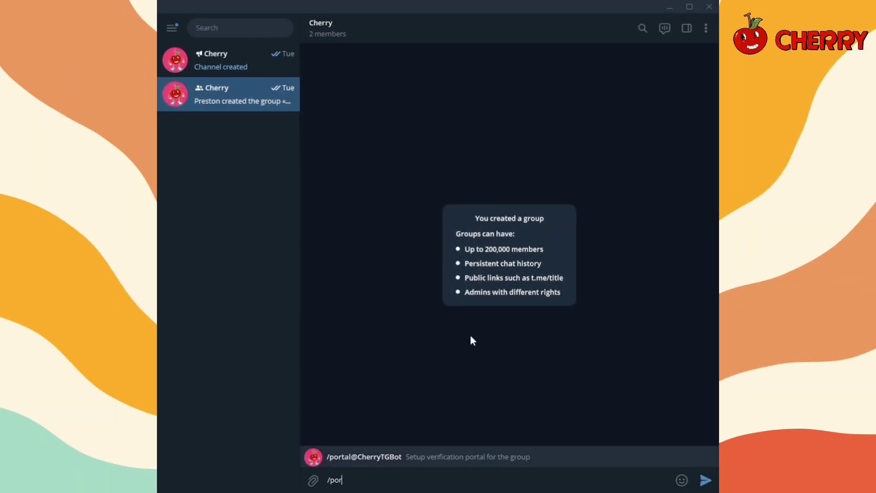
Request the portal setup with /portal@CherryTGBot and forward the bot's setup message to the Cherry channel.
key(Return)
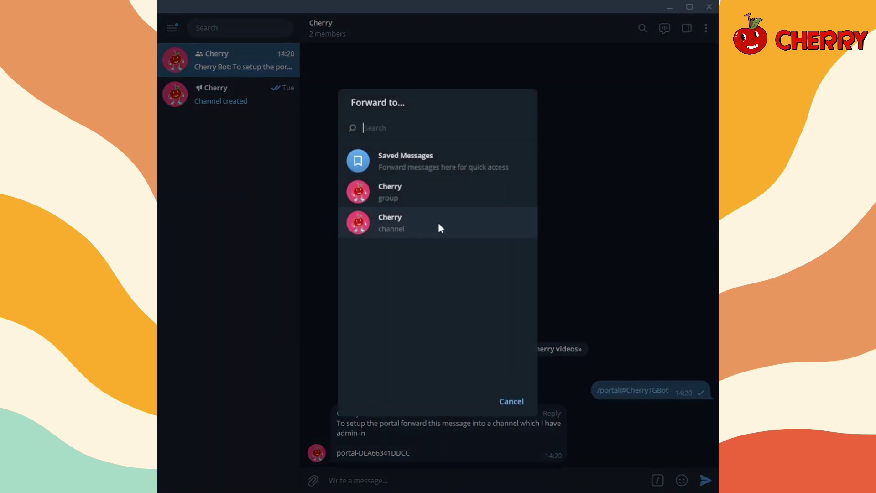
click(430, 223)
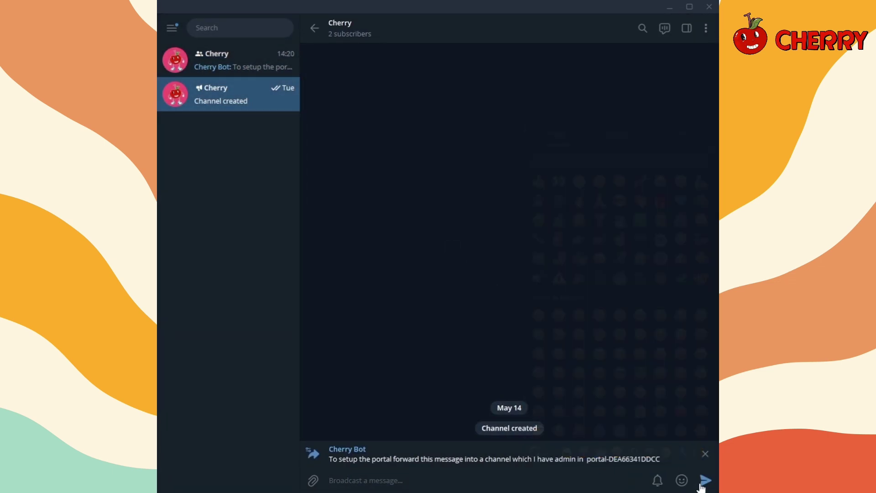
click(704, 480)
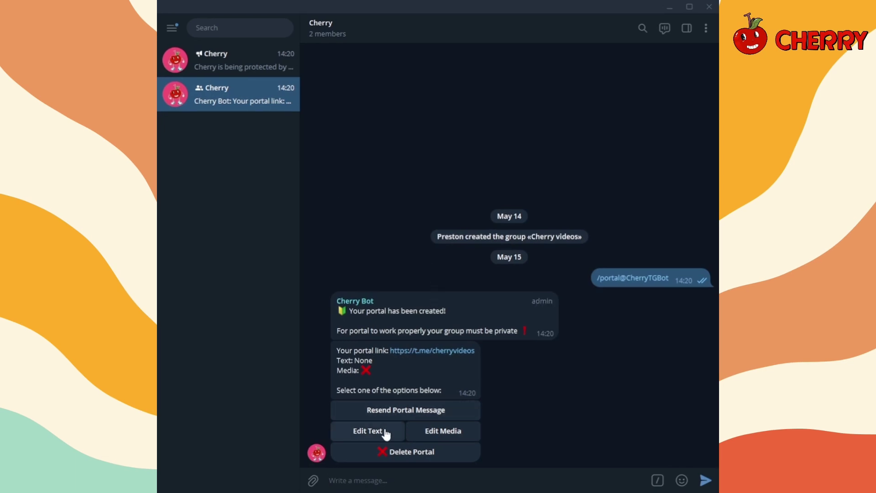
Set the portal message text to "Welcome to Cherry!".
click(368, 430)
text(Welcome to Cherry)
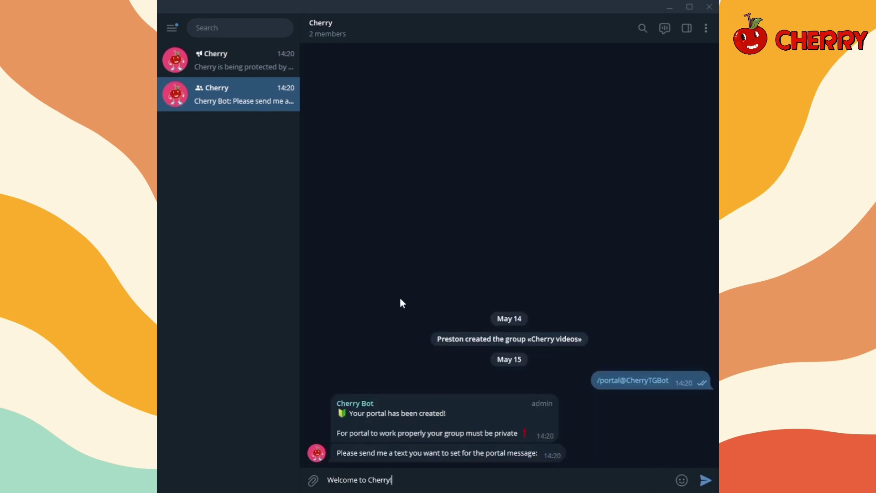
text(!)
key(Return)
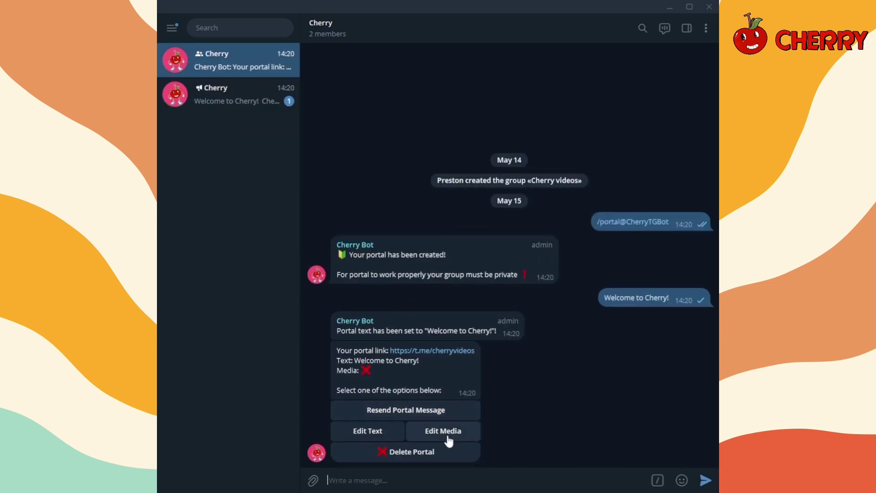
Set the portal media to the copied cherry mascot image, sent compressed and without a caption.
click(448, 437)
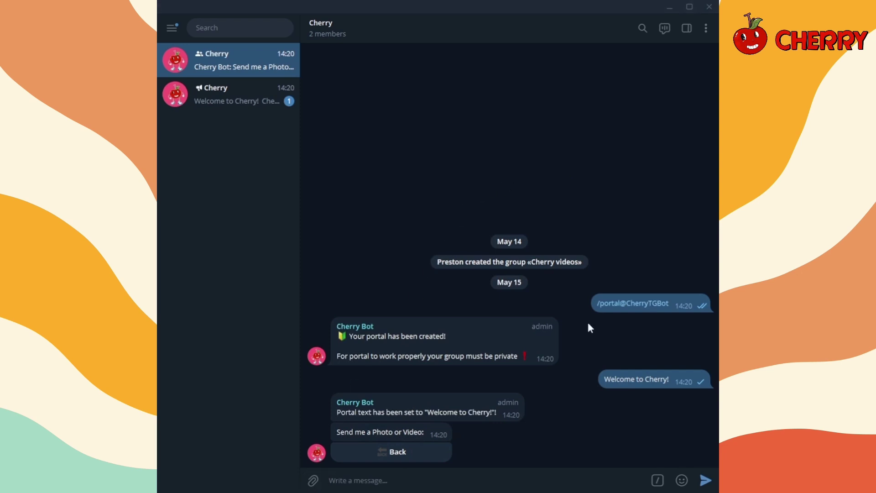
key(ctrl+v)
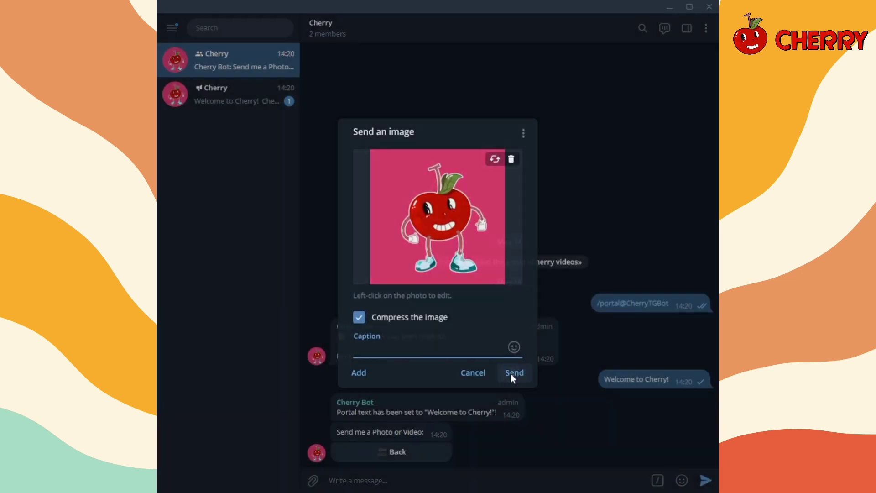
click(512, 371)
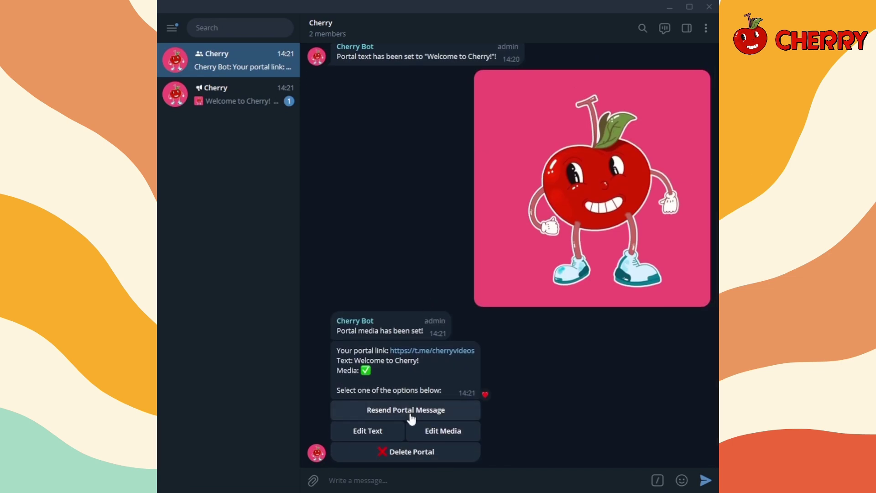
Resend the portal message and open the Cherry channel to check it.
click(410, 418)
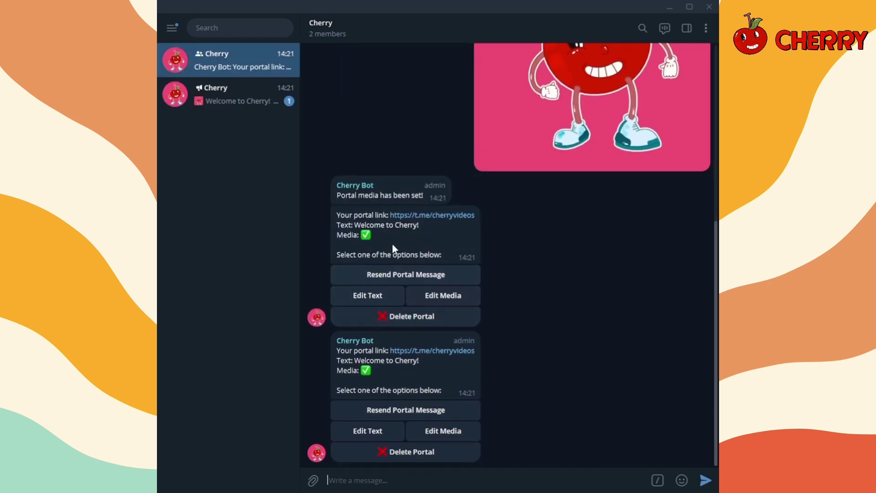
click(245, 89)
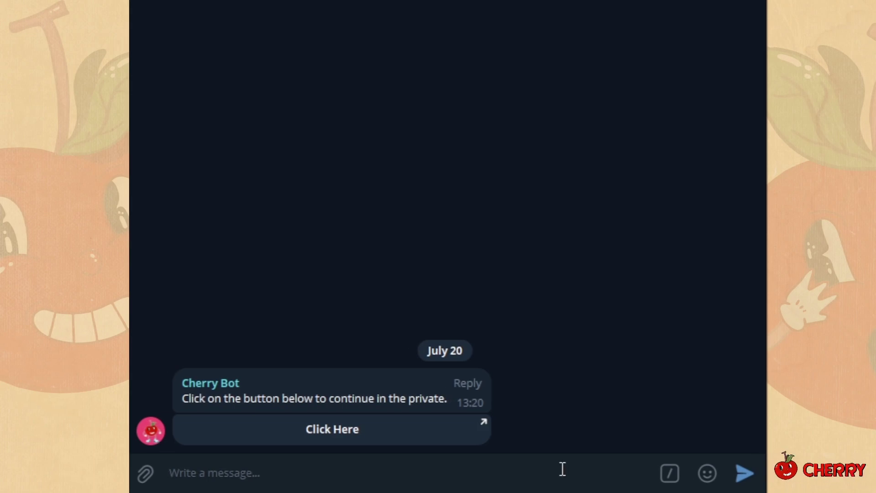
Request the group wallet with /wallet, continue in the bot's private chat and select the SOL blockchain.
text(/wallet)
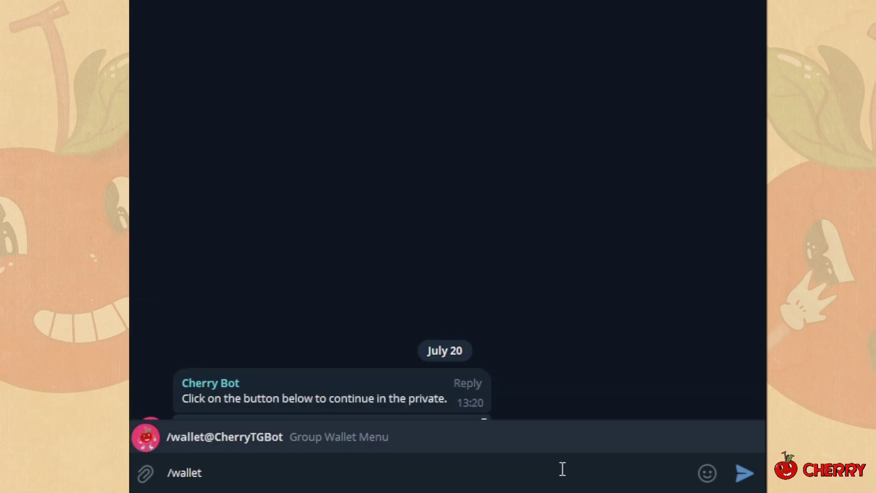
key(Return)
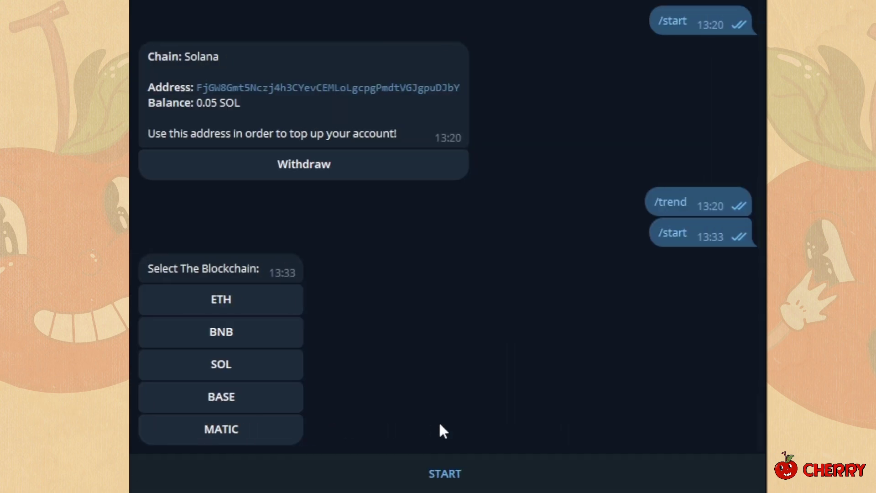
click(433, 487)
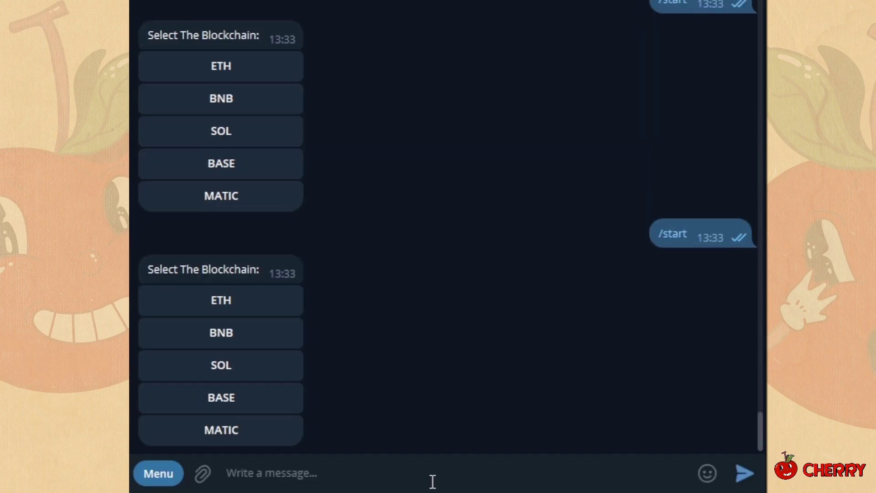
double_click(315, 380)
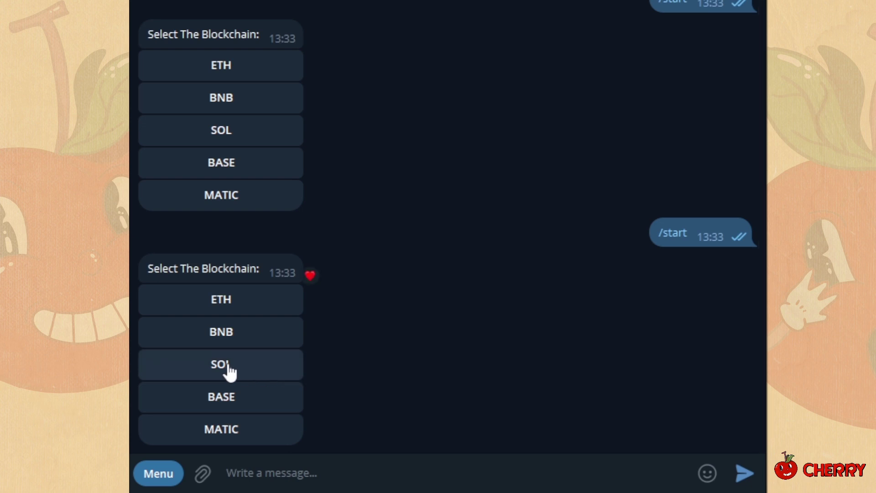
click(230, 373)
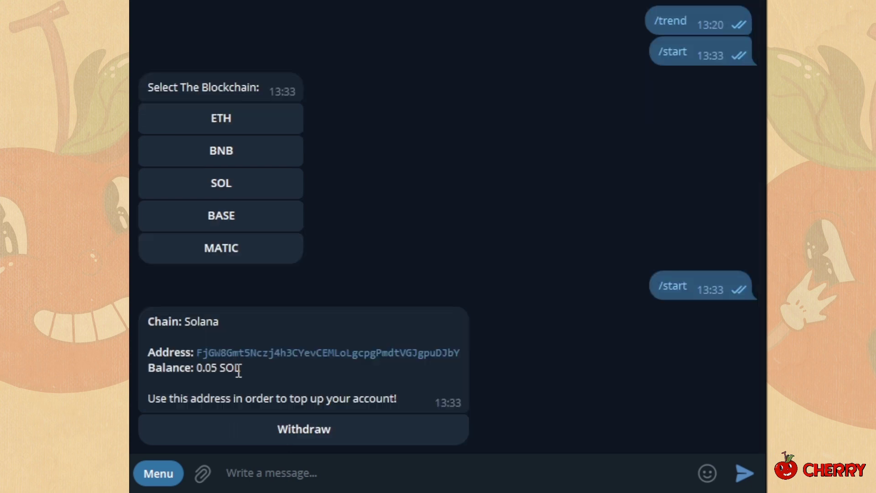
double_click(280, 407)
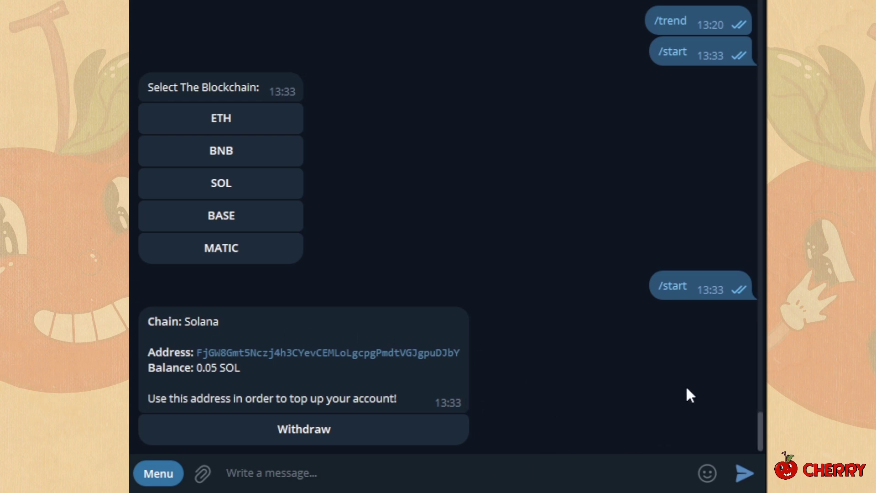
Start a trending boost with /trend and send the bot the token's contract address.
double_click(340, 404)
text(/trend)
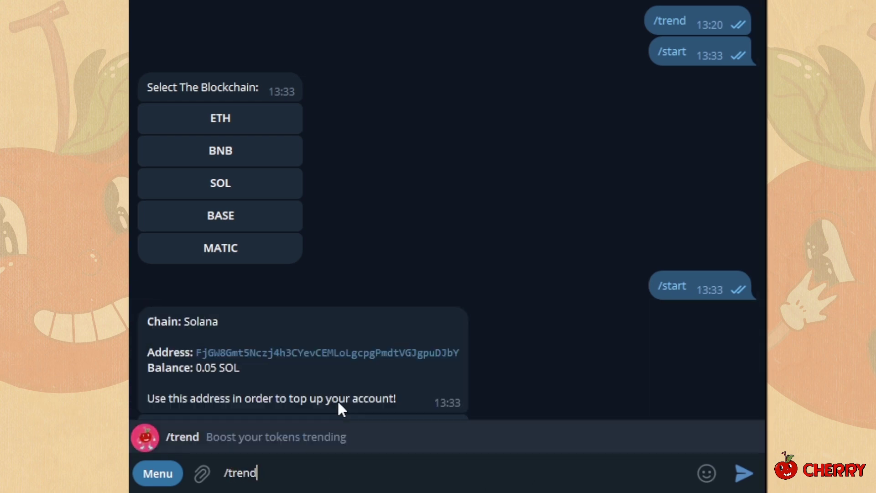
key(Return)
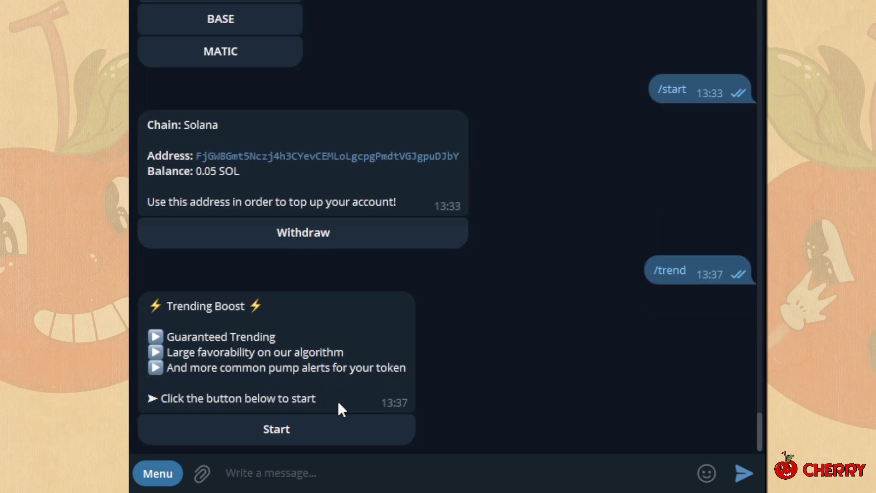
click(370, 430)
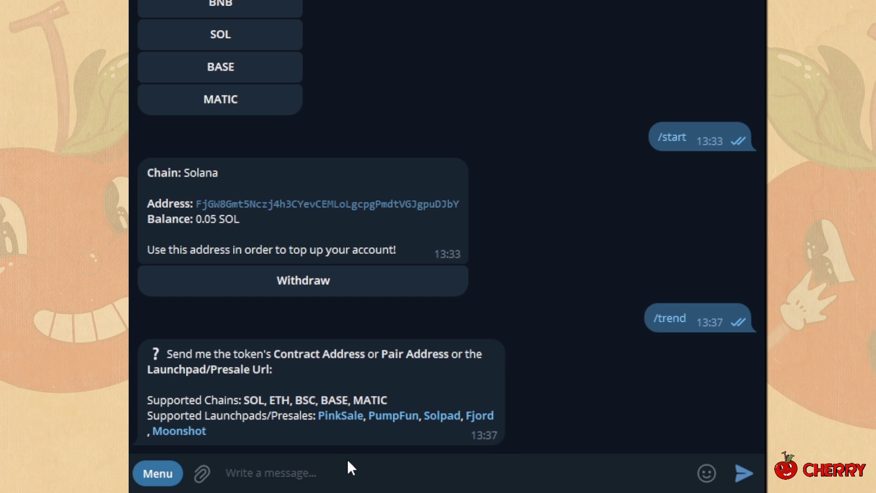
key(ctrl+v)
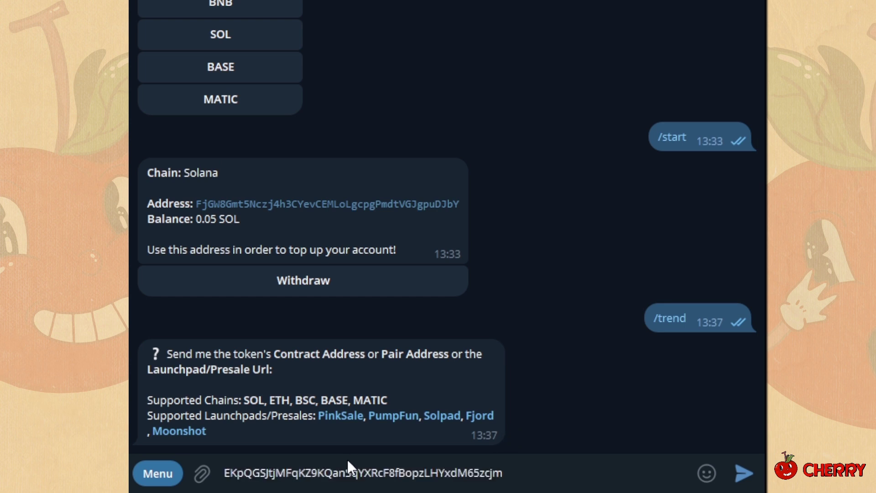
key(Return)
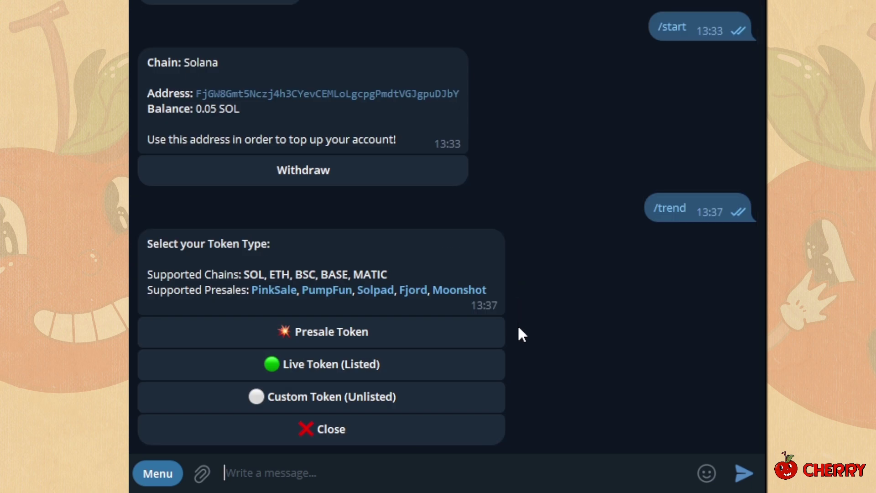
Select Live Token (Listed) as the token type, then choose and confirm the Solana $WIF(SOL) token on Orca.
click(300, 371)
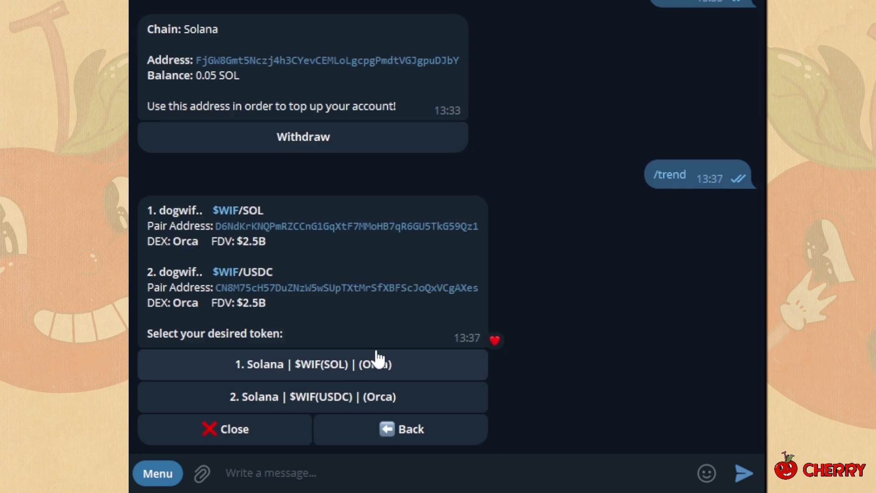
click(379, 377)
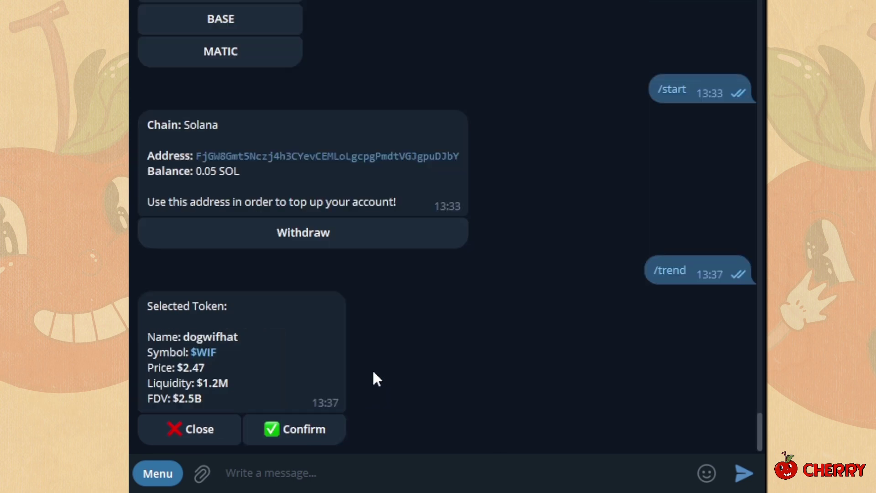
click(296, 436)
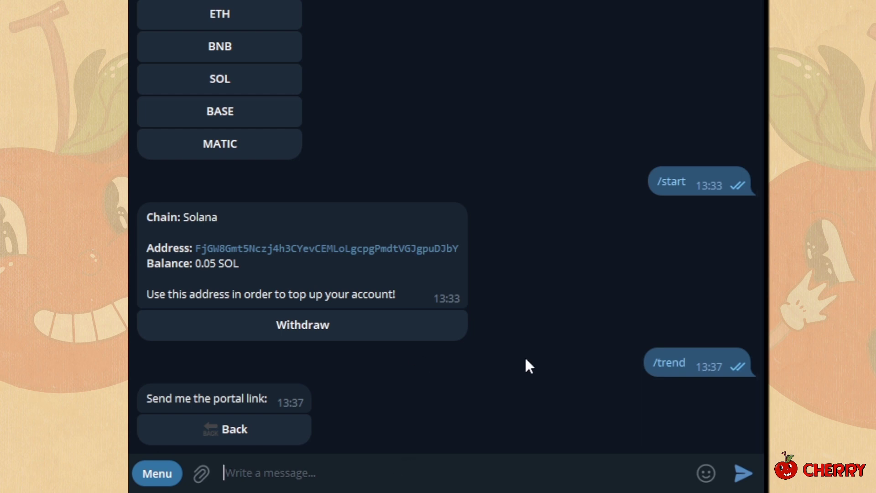
text(https://t.me/dogwifcoin)
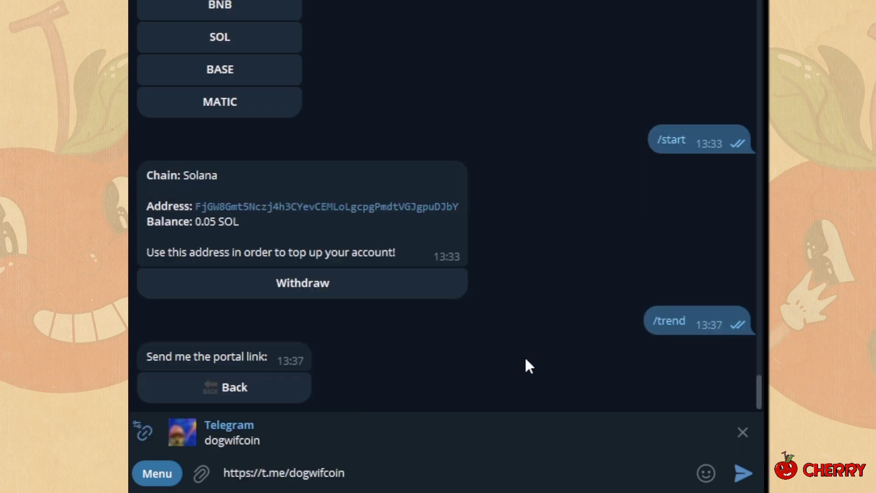
key(Return)
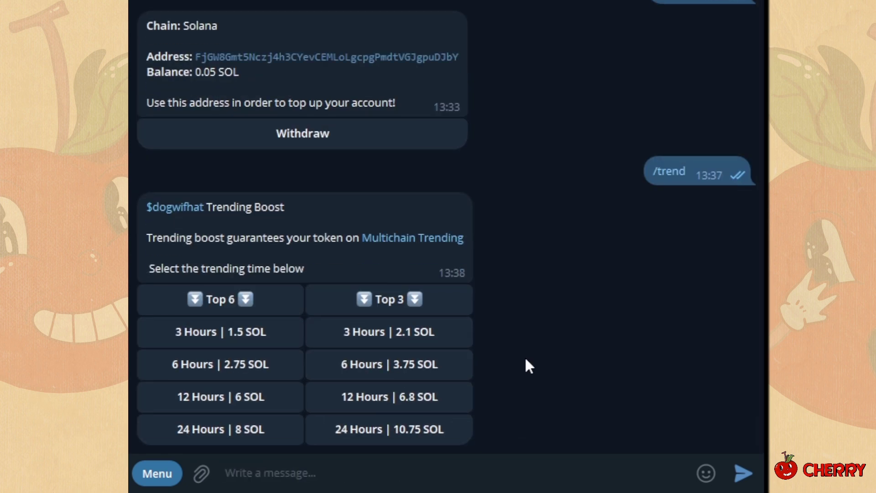
click(277, 342)
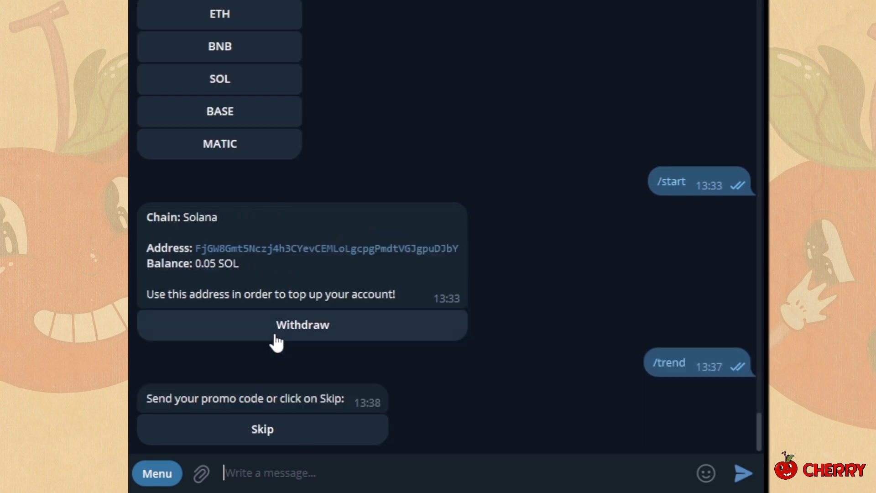
click(259, 433)
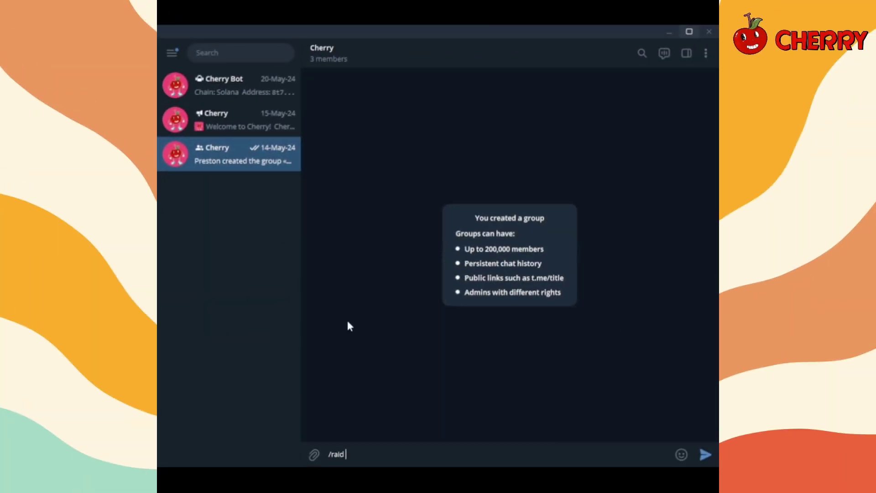
key(ctrl+v)
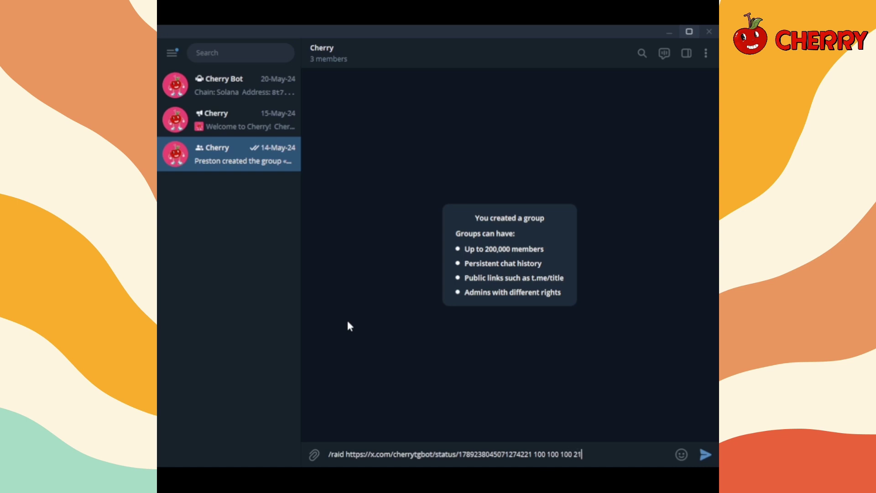
key(Return)
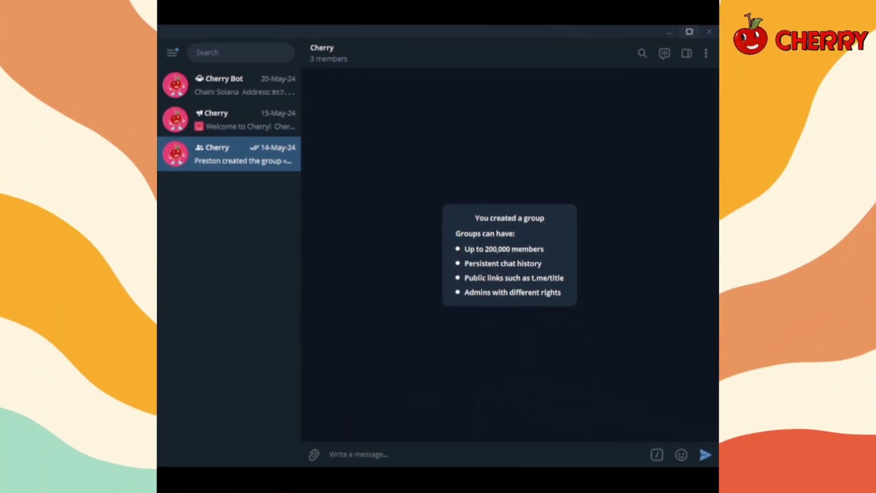
text(/rai)
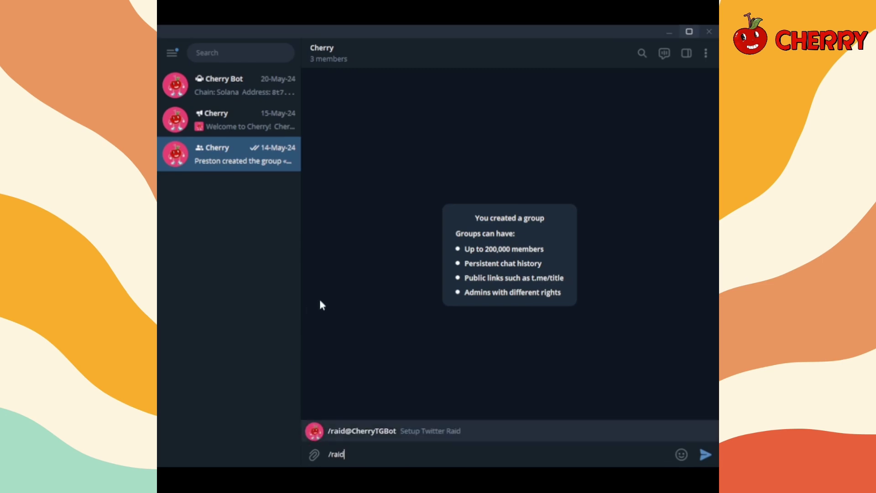
text(d)
key(Return)
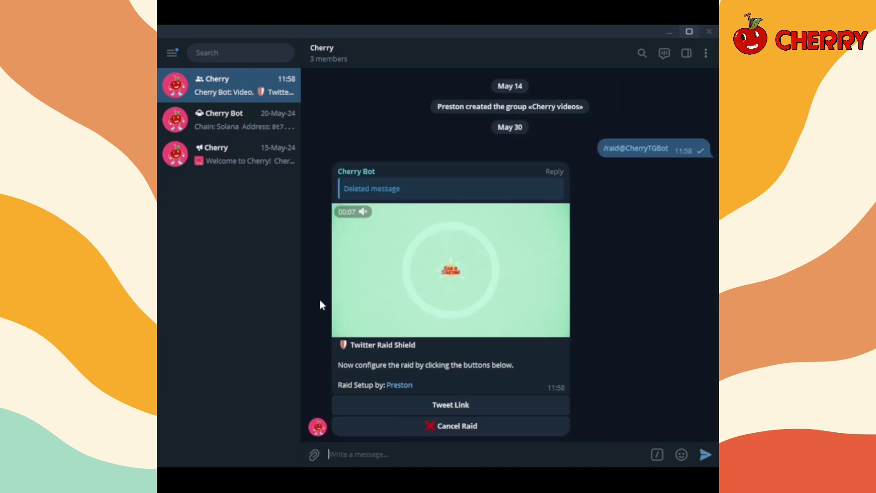
click(439, 405)
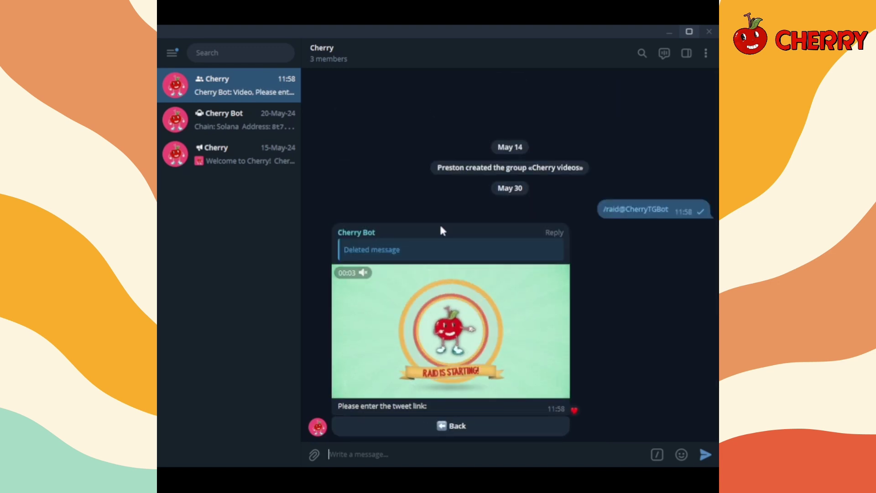
key(ctrl+v)
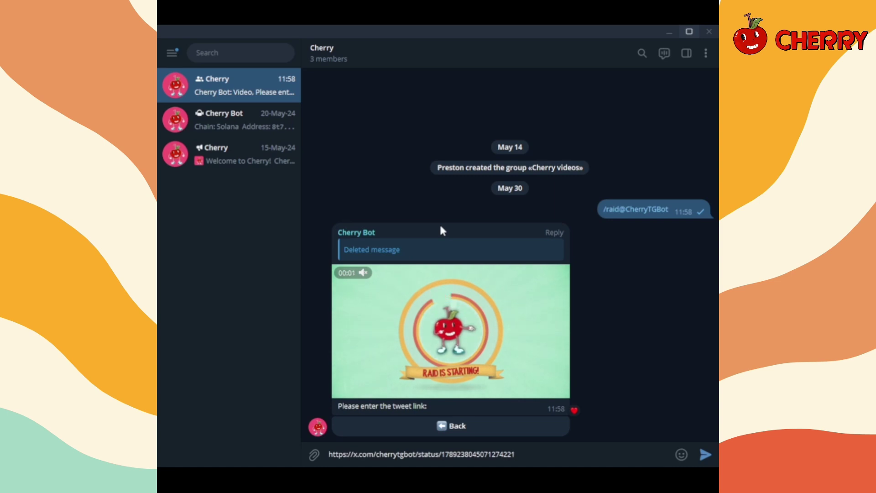
key(Return)
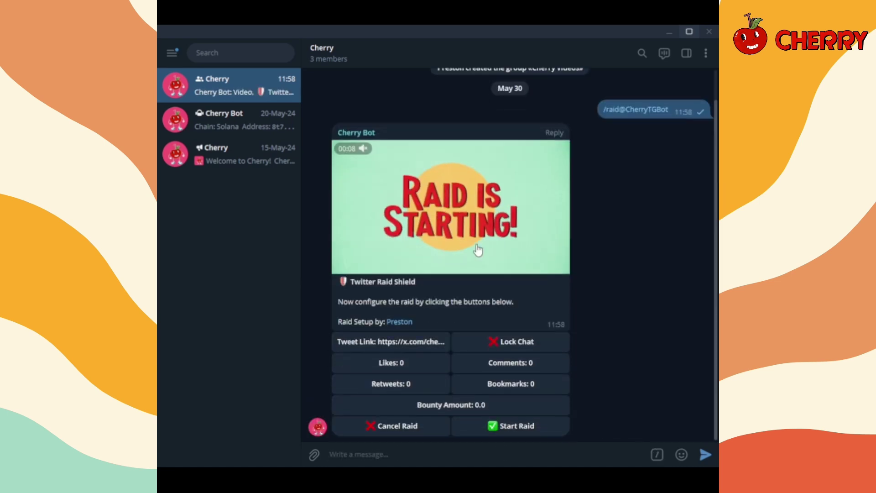
Set the Twitter raid targets to 100 likes, 100 comments, 100 retweets and 21 bookmarks.
click(395, 365)
text(100)
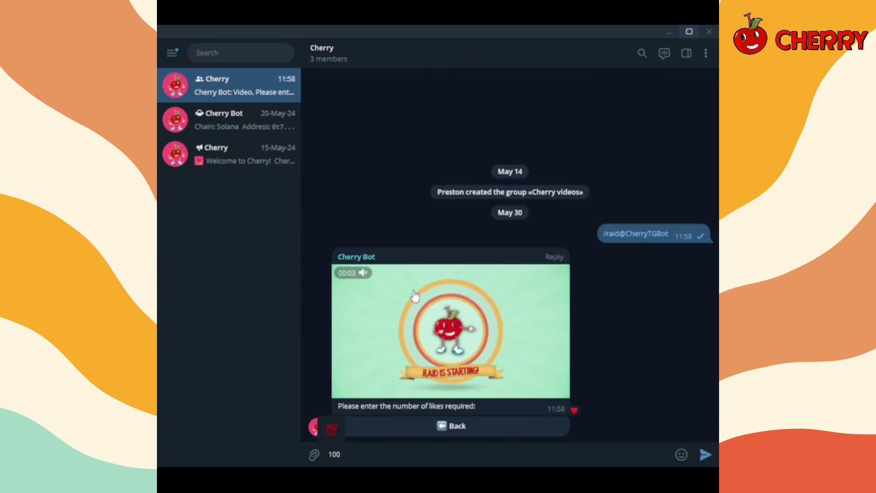
key(Return)
click(490, 360)
text(100)
key(Return)
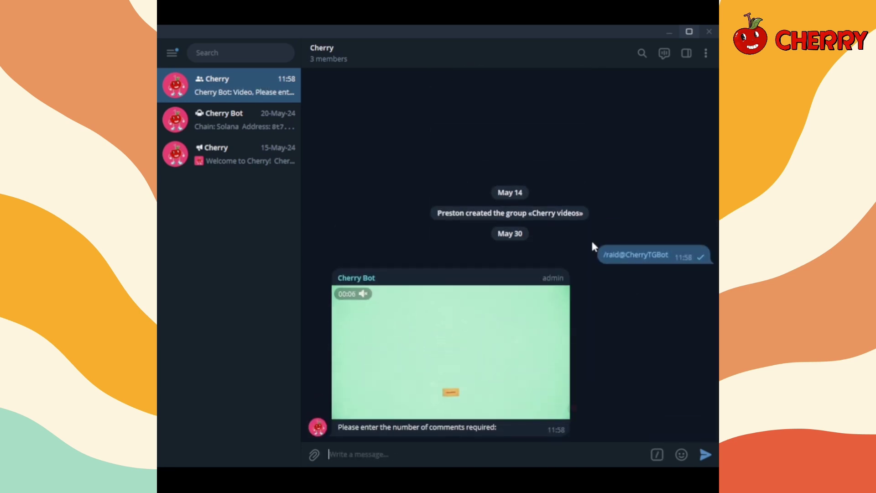
click(392, 383)
text(100)
key(Return)
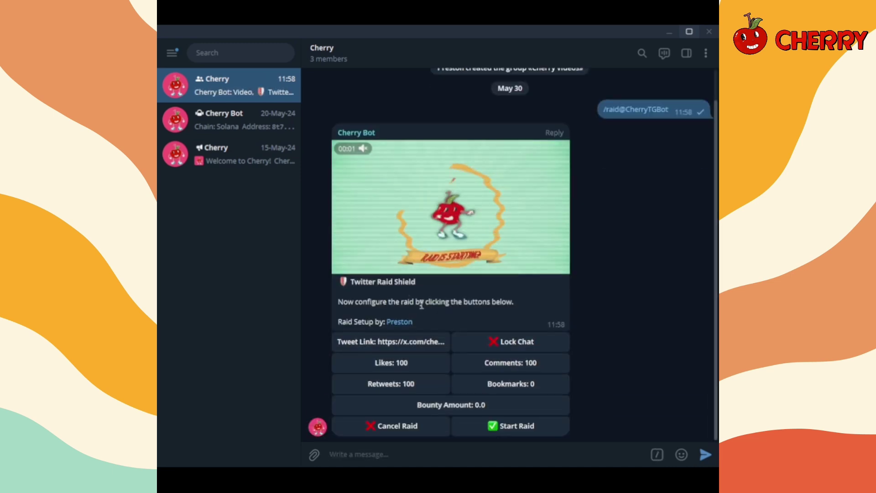
click(497, 385)
text(21)
key(Return)
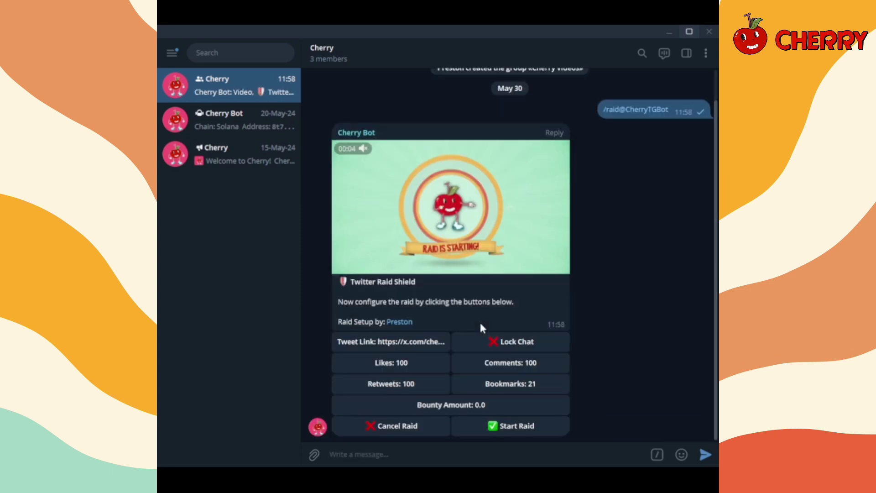
Enable the chat lock for the configured Twitter raid and start the raid.
click(500, 344)
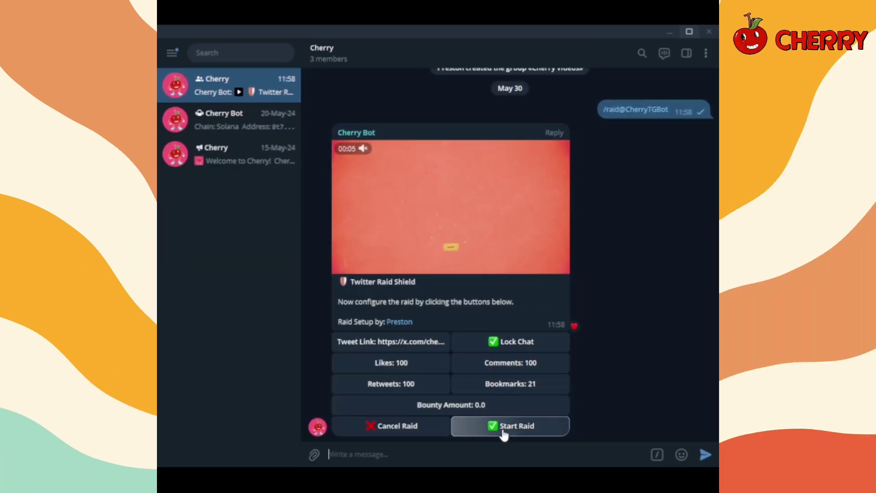
click(500, 429)
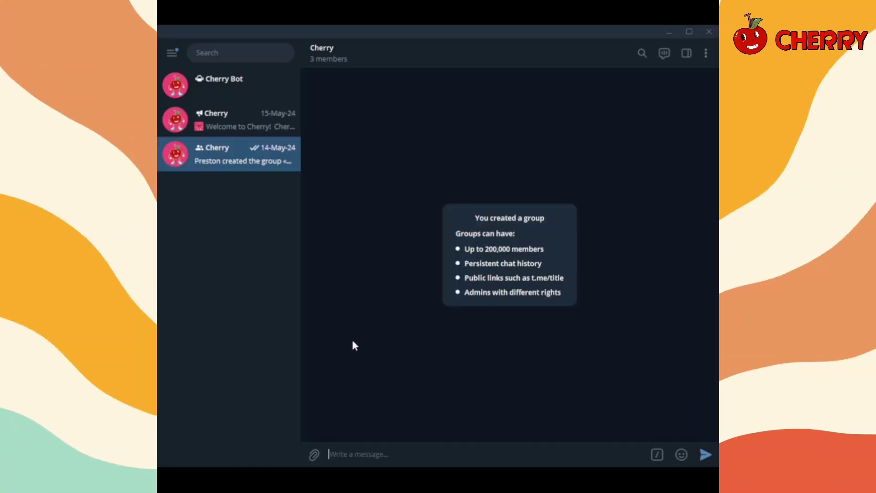
Open the group wallet setup with /wallet, continue in Cherry Bot's private chat and select SOL as the blockchain.
text(/)
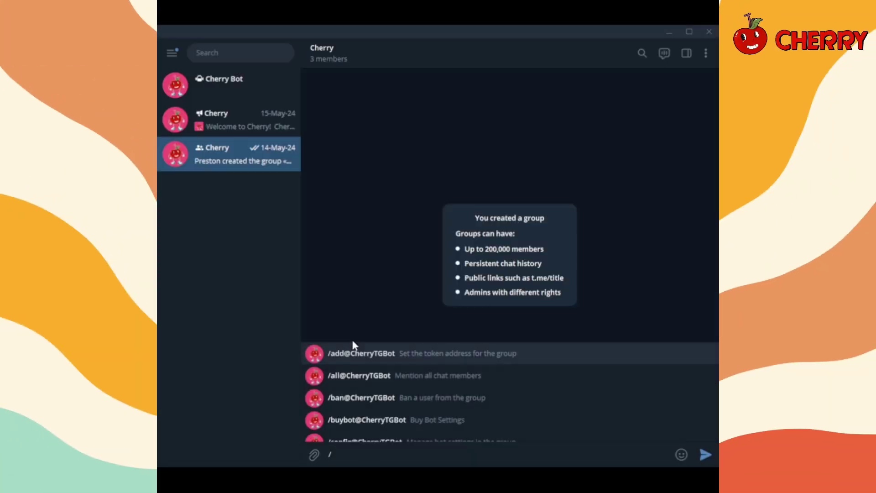
text(wallet)
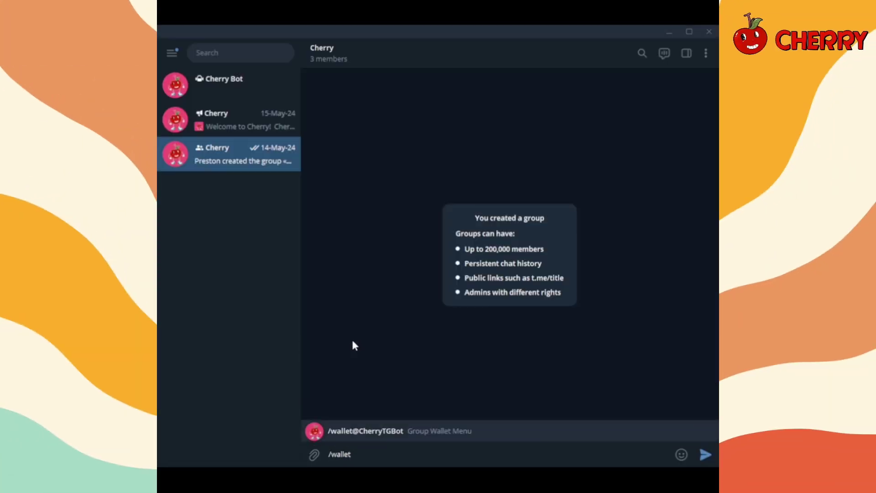
key(Return)
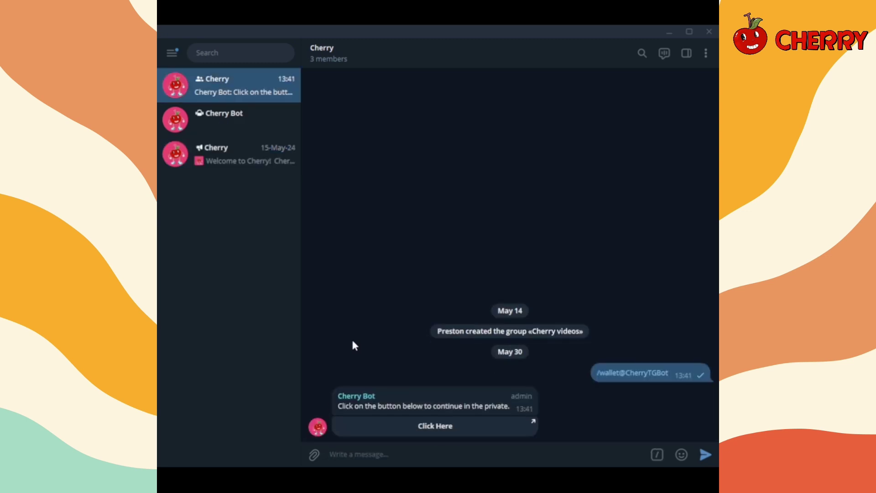
click(448, 432)
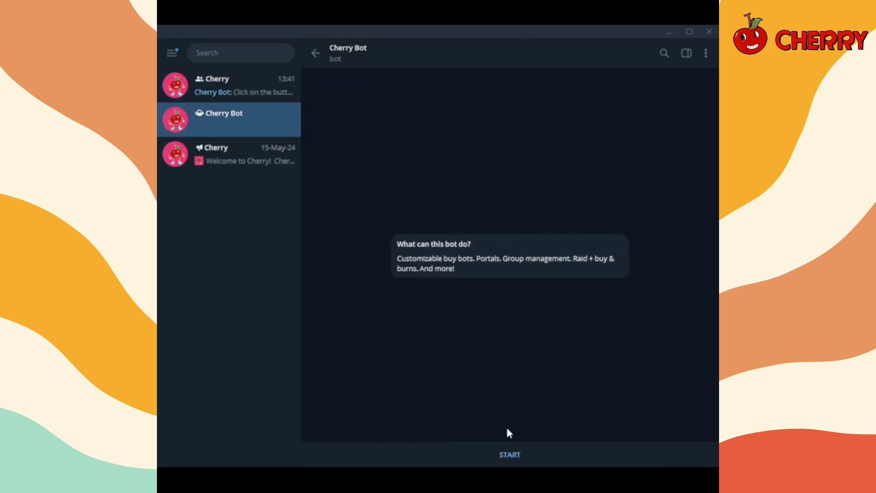
click(506, 455)
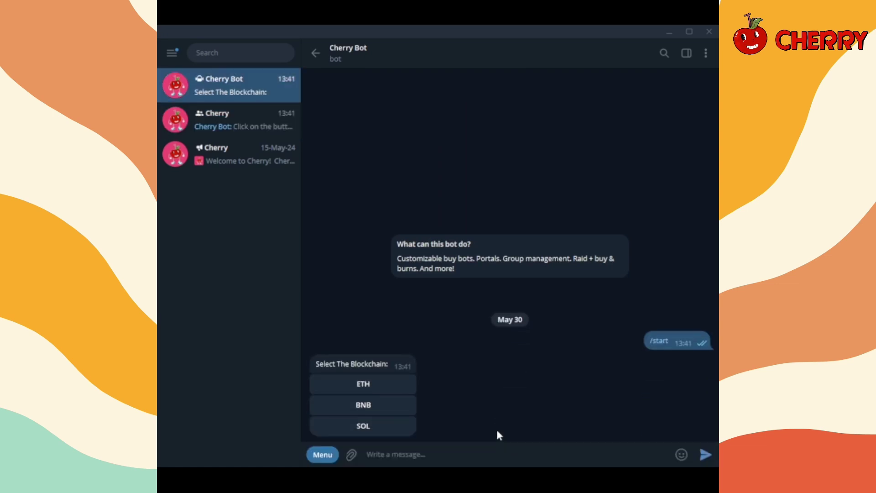
click(369, 429)
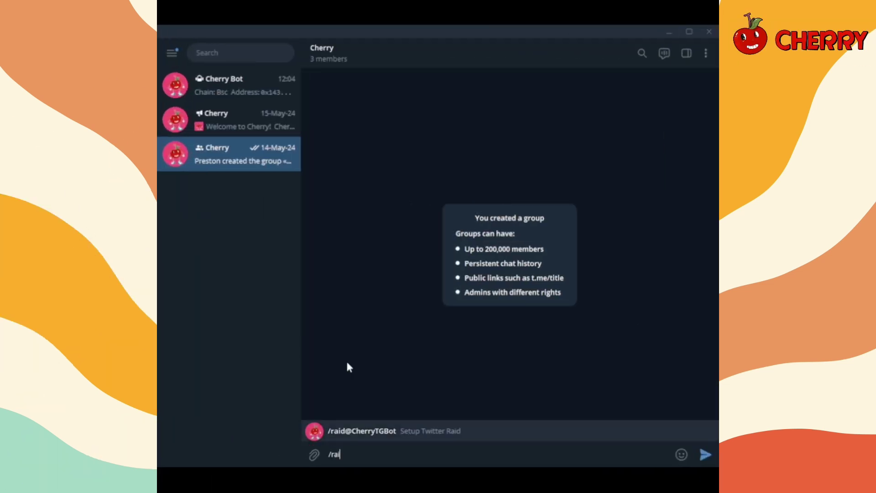
text(d)
key(ctrl+v)
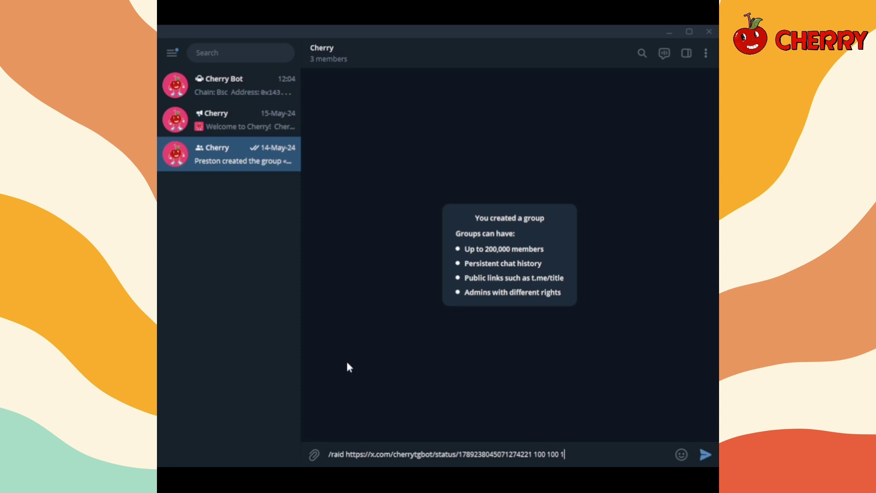
text(100 100 100 21)
key(Return)
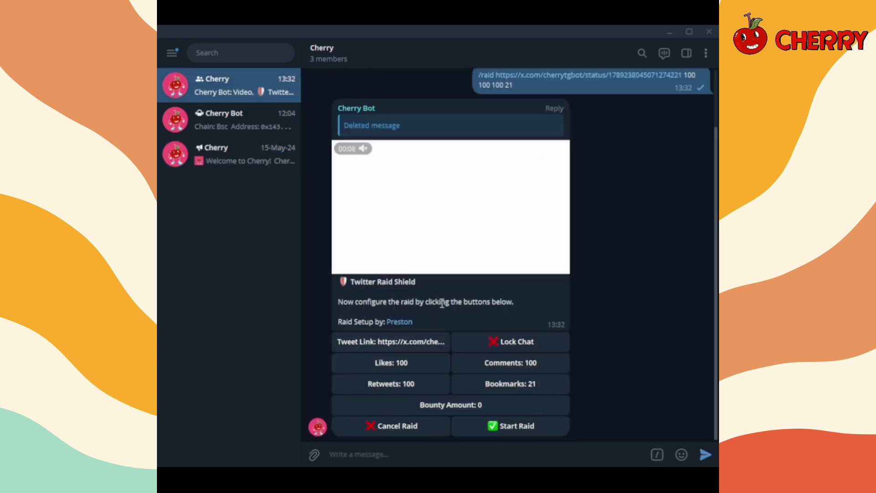
Enable the chat lock for the new raid and set its bounty amount to 0.05 SOL.
click(501, 343)
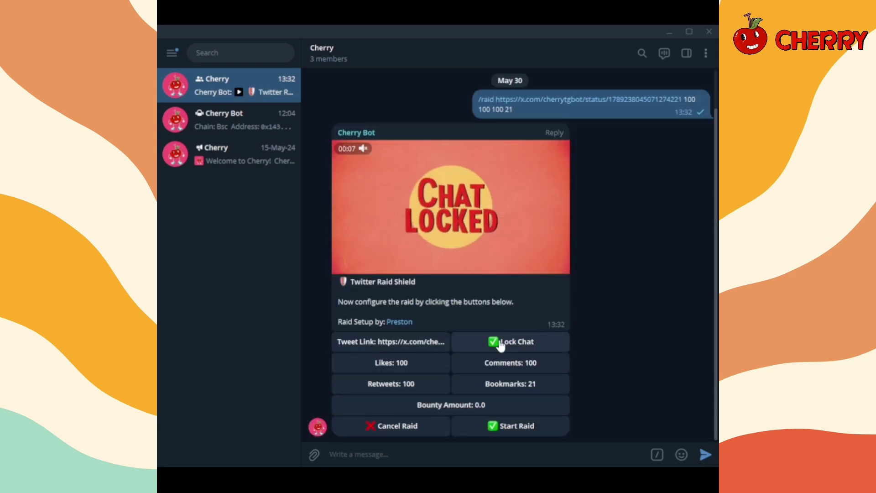
click(455, 405)
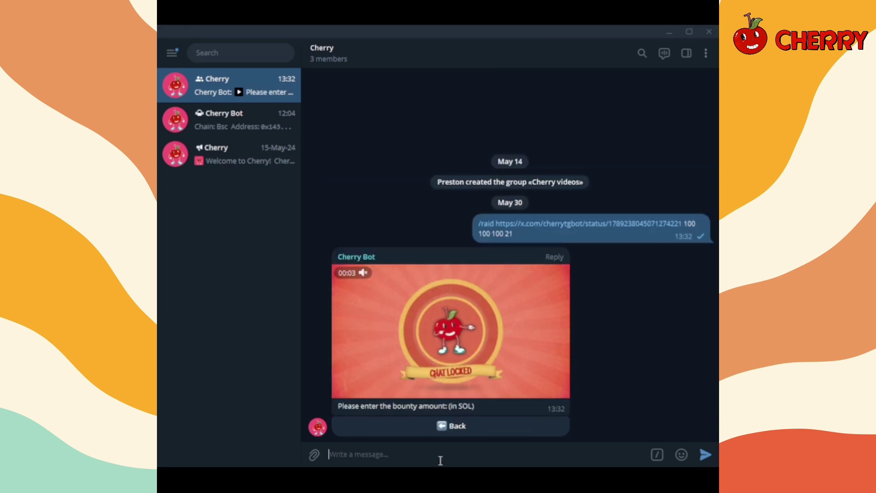
text(0.05)
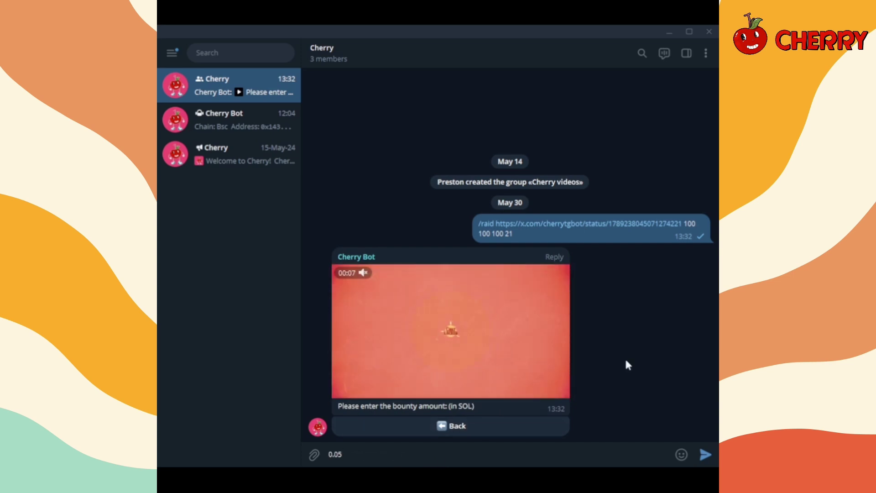
key(Return)
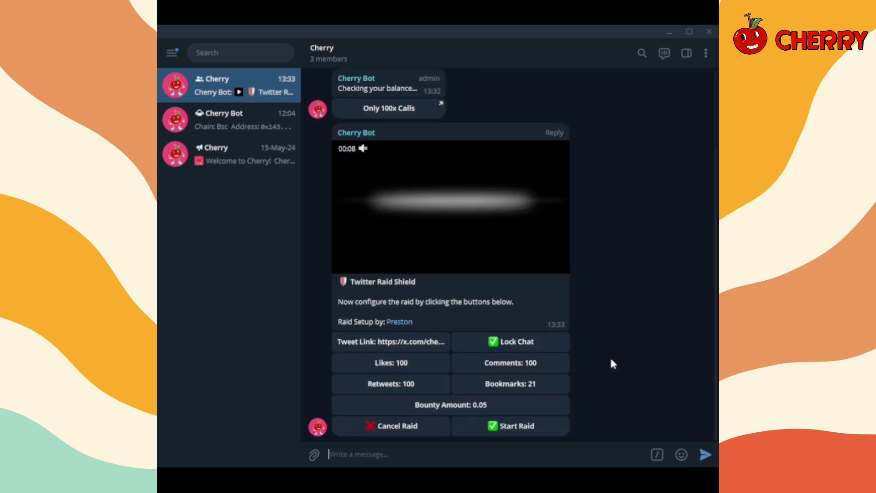
Start the Twitter raid with the 0.05 SOL bounty.
click(519, 431)
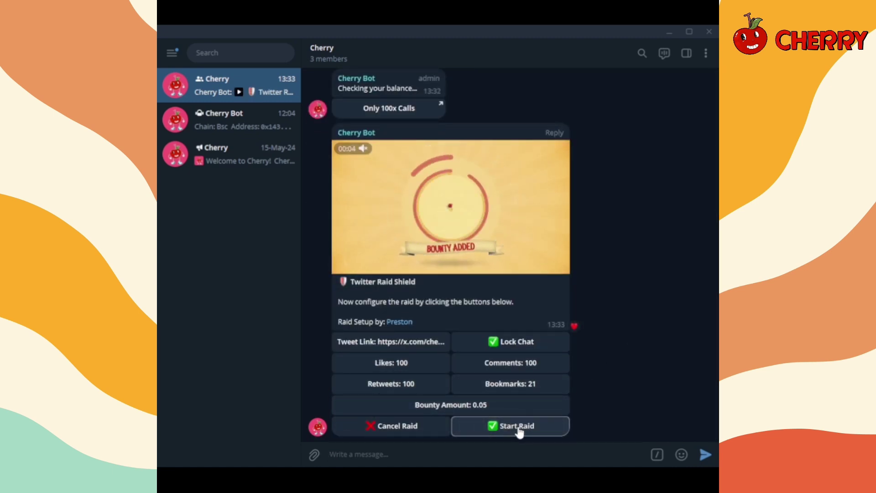
click(519, 431)
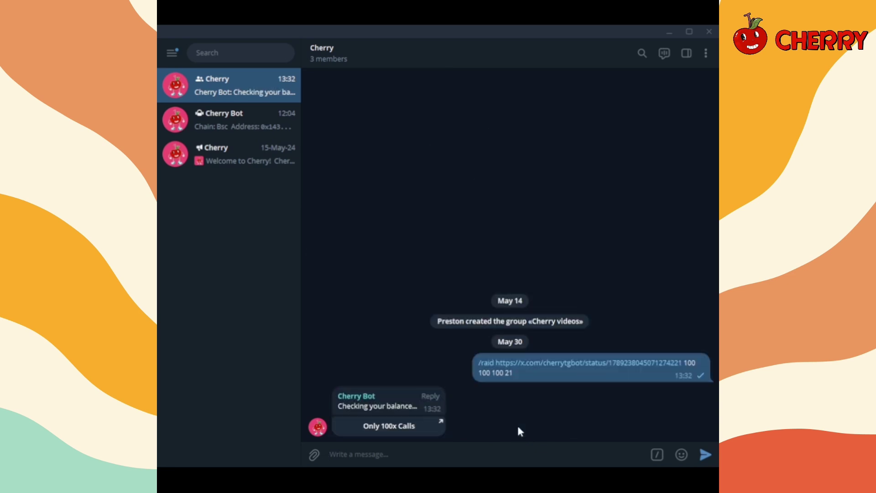